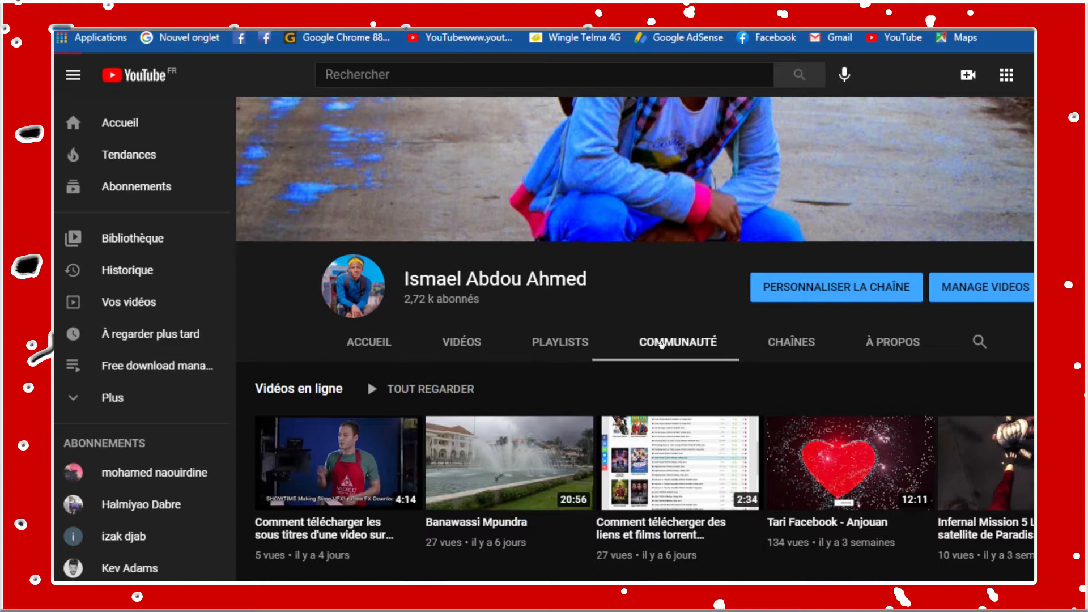
Examine the "Prochaine video" poll in the channel's community posts and dismiss the IDM download pop-up
scroll(661, 344, "down", 4)
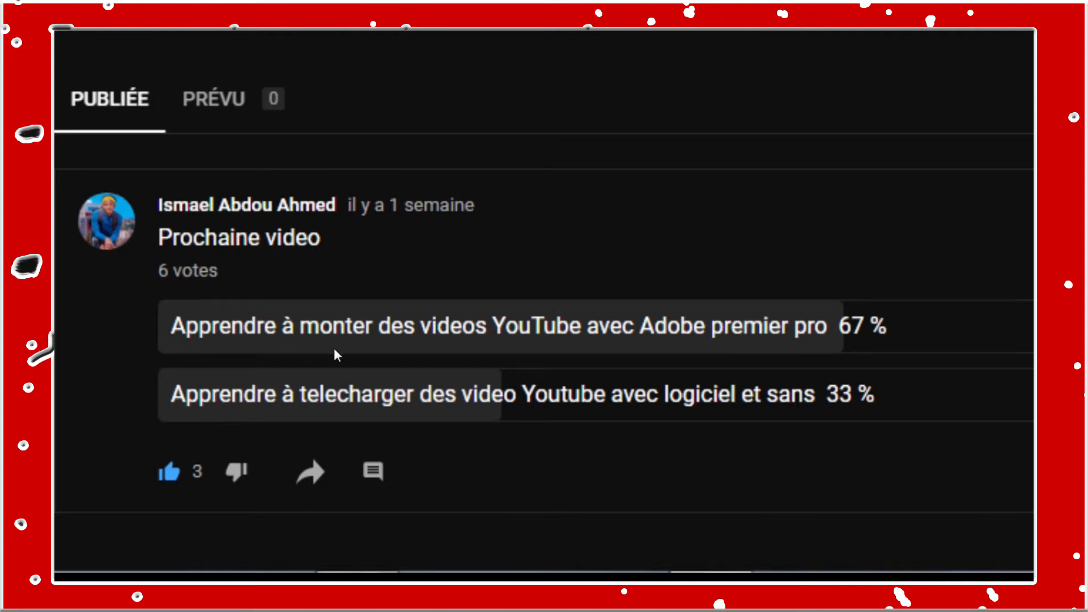
left_click_drag(422, 343, 523, 335)
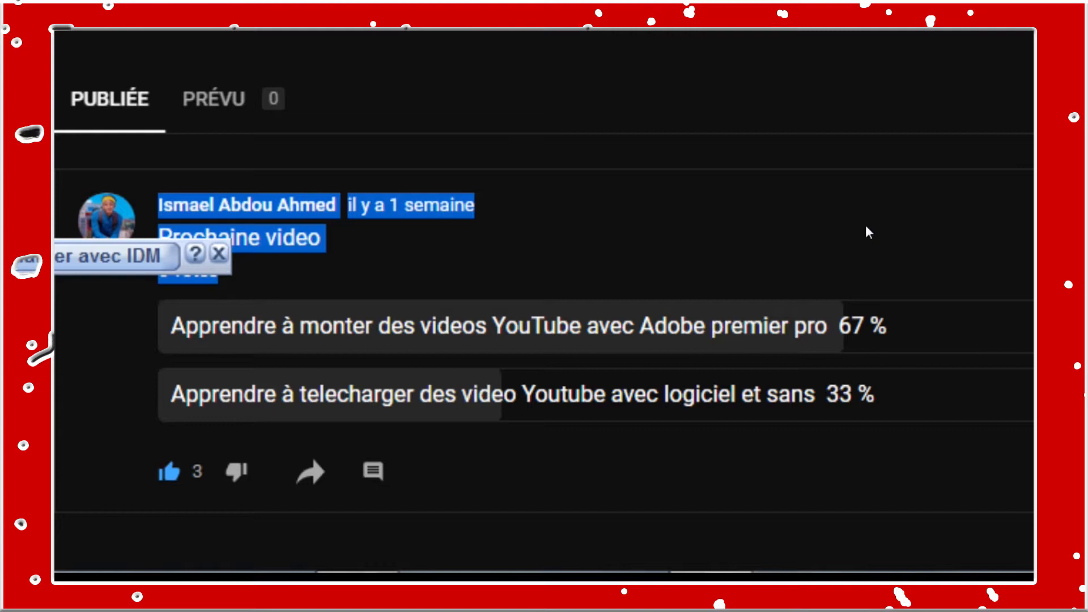
left_click(419, 236)
left_click(219, 255)
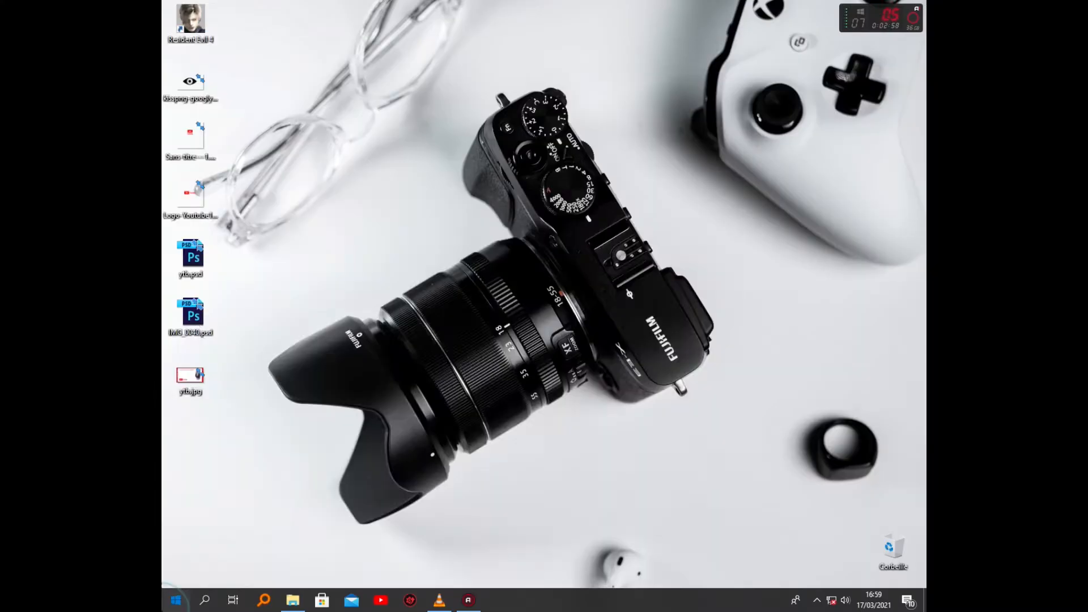
Switch to Adobe Premiere Pro and start a new project
key("super")
left_click(255, 436)
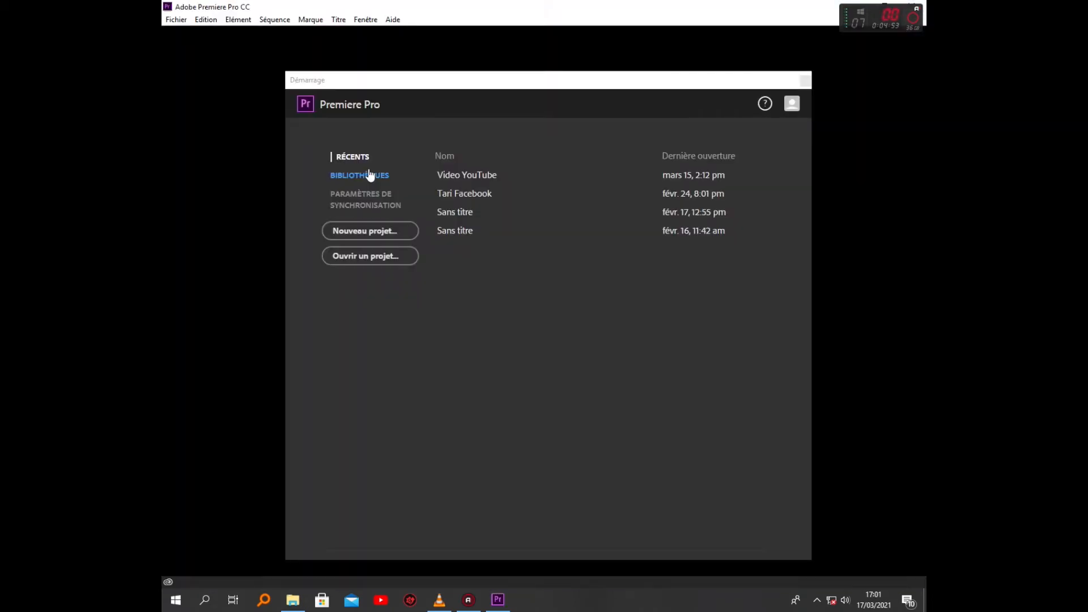
left_click(358, 233)
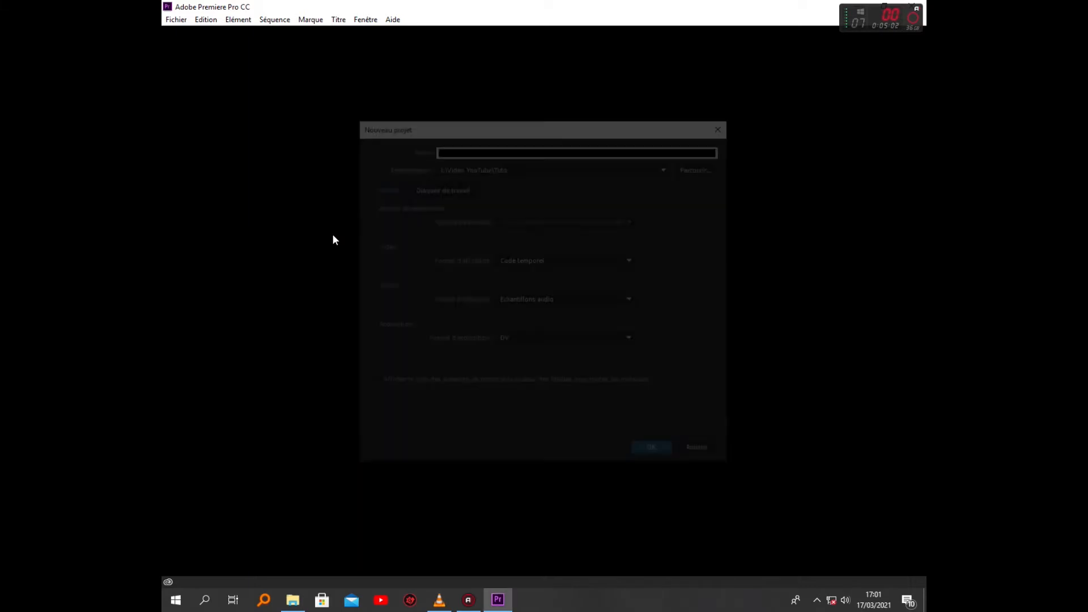
Try to create the project as "Video YouTube" in I:\Video YouTube\Tuto, but decline replacing the existing project
key("BackSpace")
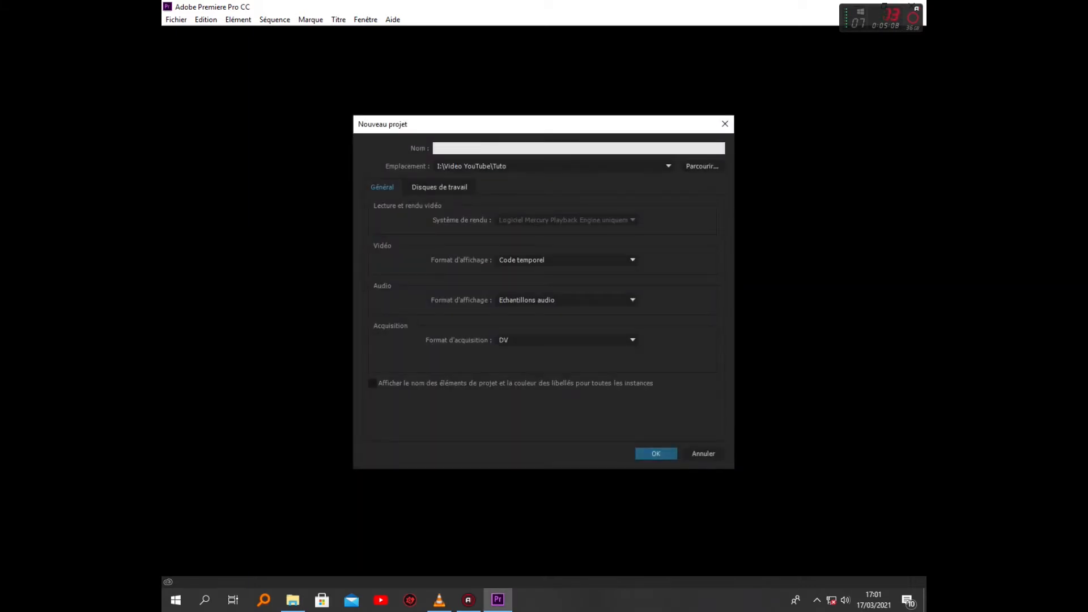
type("Video YouTube")
left_click(404, 187)
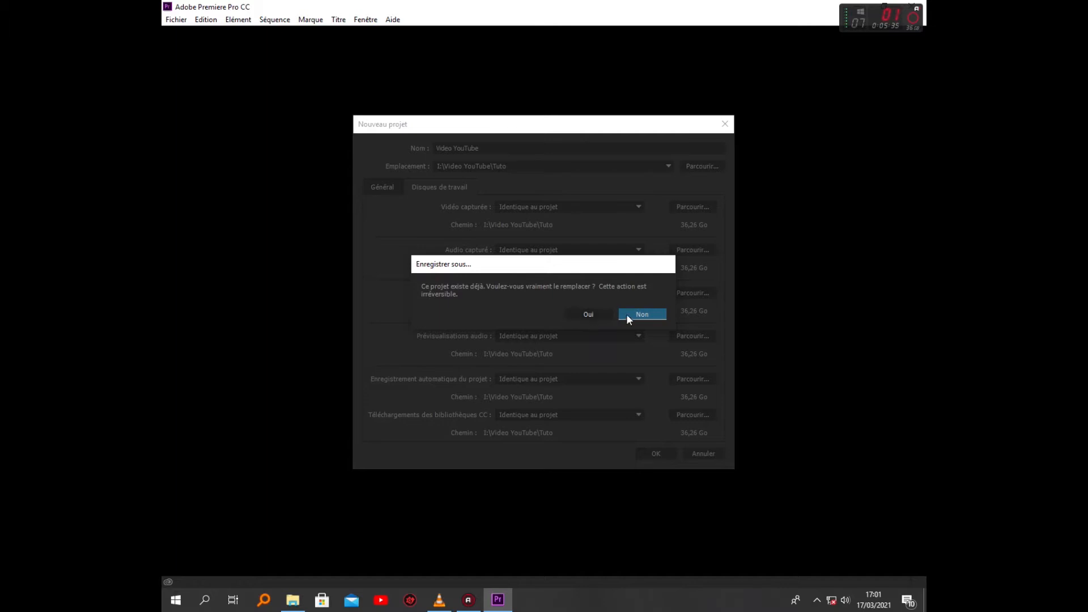
left_click(611, 314)
Set the project name to "YouTube" and create the project
left_click(454, 148)
key("BackSpace")
key("BackSpace")
key("BackSpace")
key("BackSpace")
key("BackSpace")
key("BackSpace")
key("Return")
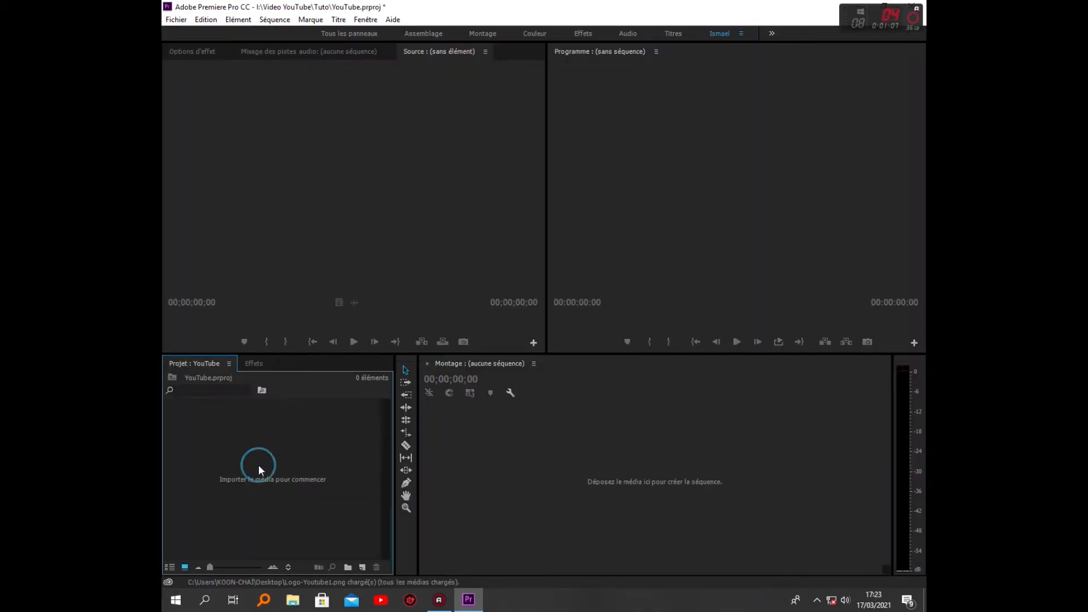
Import Logo YT 2.mp4 and Logo YT.mp4 from the Jeux videos > Video folder into the project
double_click(258, 465)
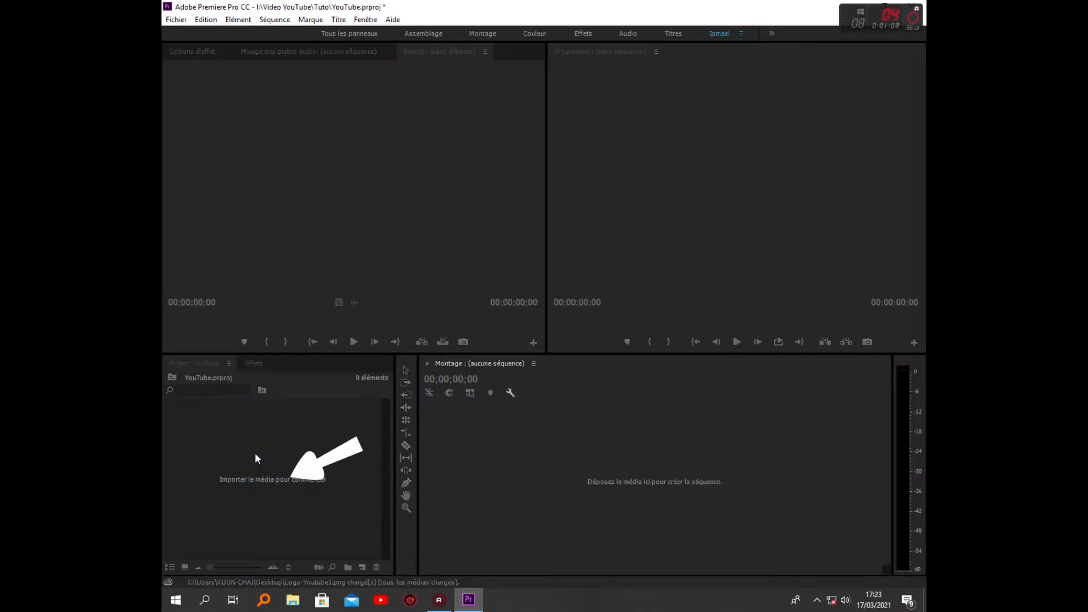
mouse_move(532, 131)
left_mouse_down()
mouse_move(533, 238)
mouse_move(532, 128)
left_mouse_up()
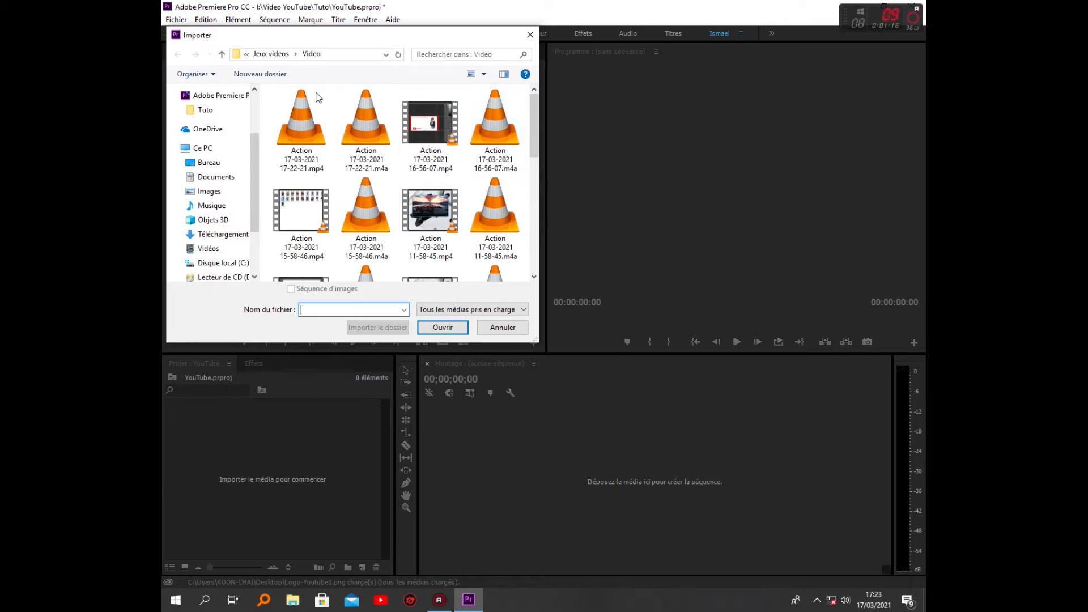
right_click(335, 88)
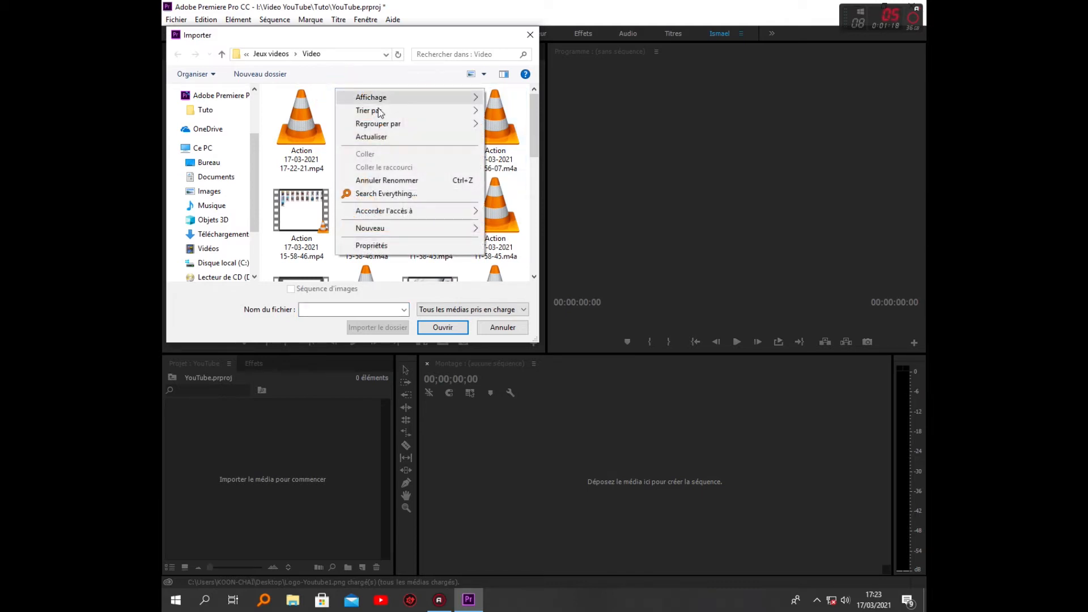
mouse_move(379, 111)
left_click(510, 113)
left_click_drag(533, 132, 535, 253)
left_click(496, 168)
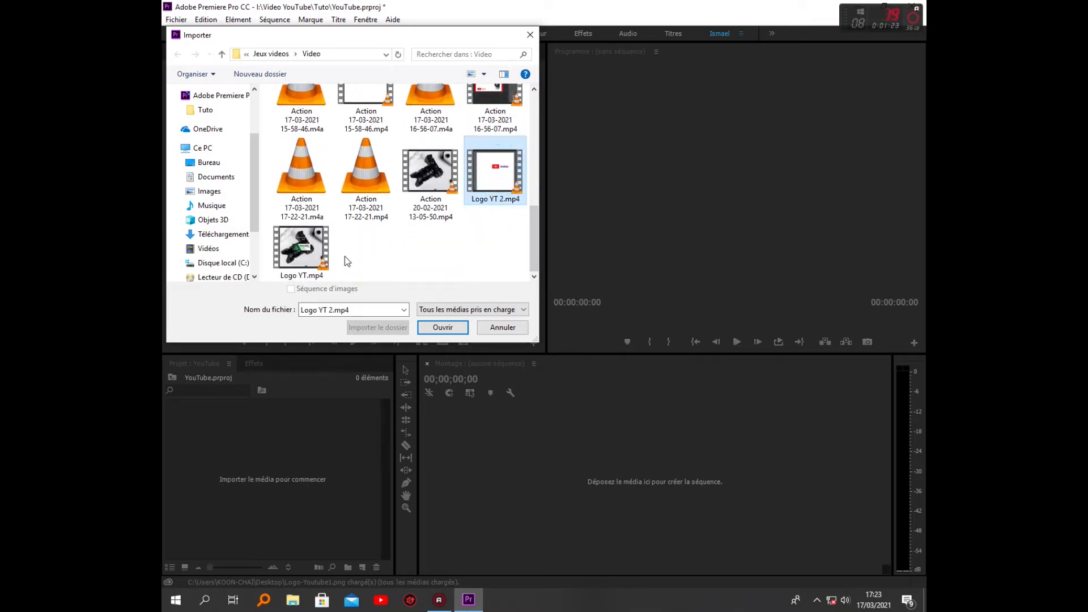
left_click(319, 259, "ctrl")
left_click(441, 328)
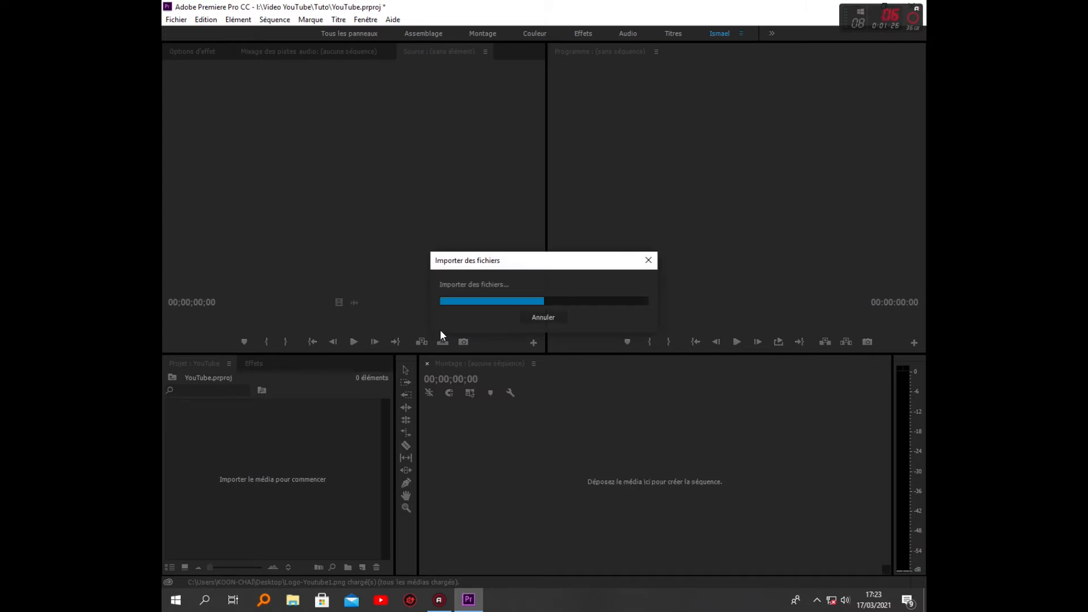
Import ytb2.jpg from the desktop into the project and create a sequence from it
right_click(310, 508)
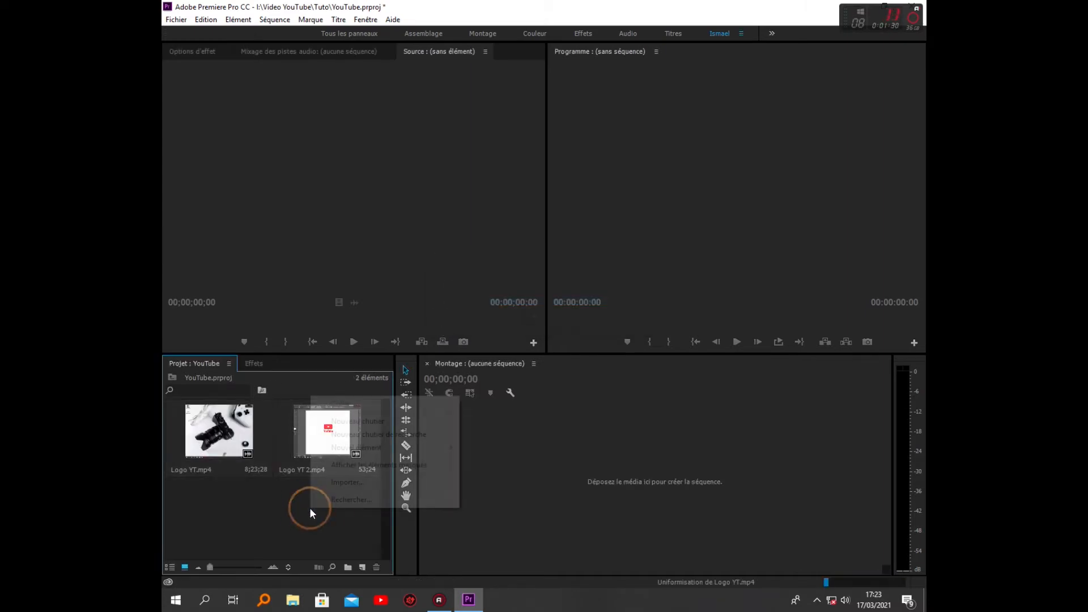
left_click(278, 513)
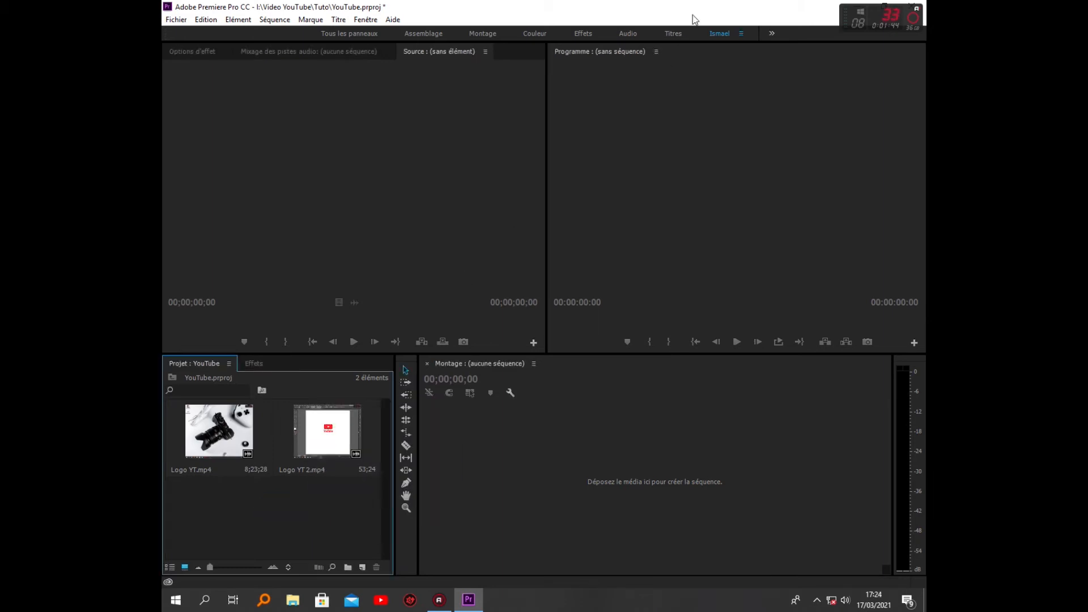
left_click(857, 6)
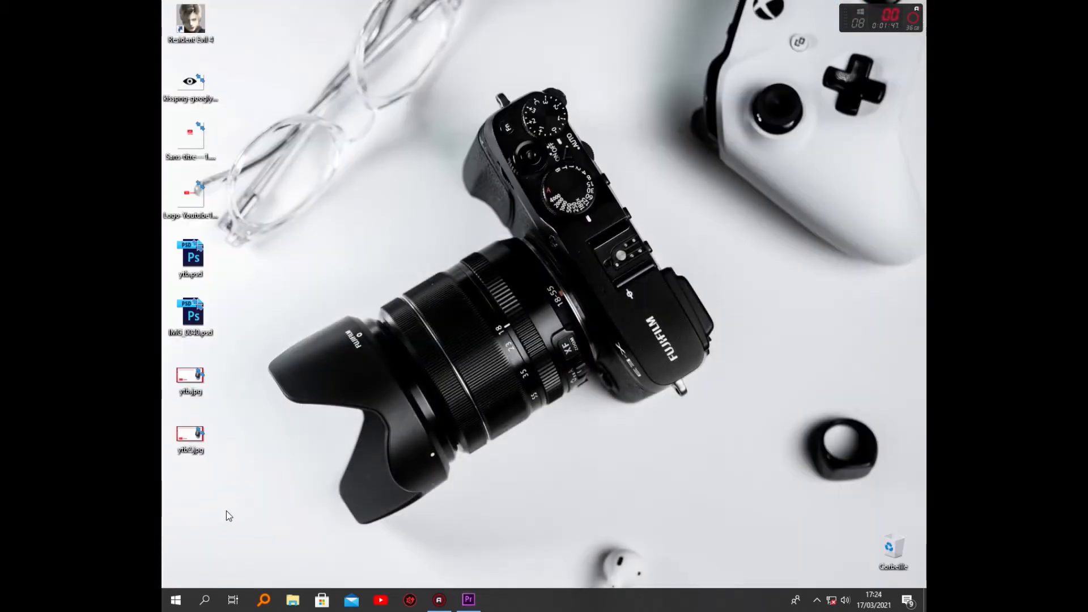
left_click_drag(198, 440, 281, 529)
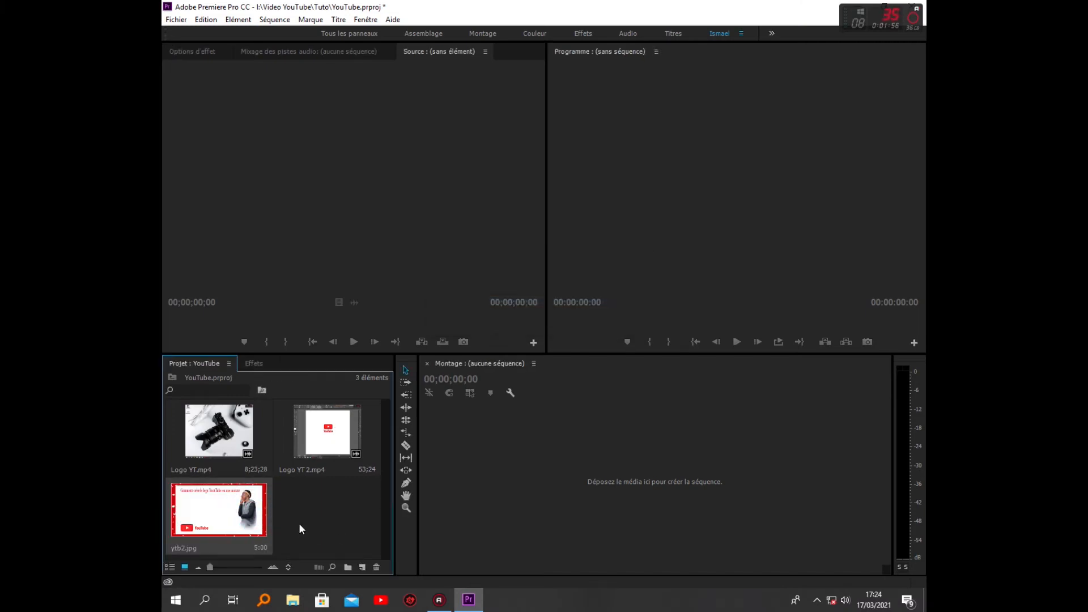
left_click_drag(362, 565, 366, 568)
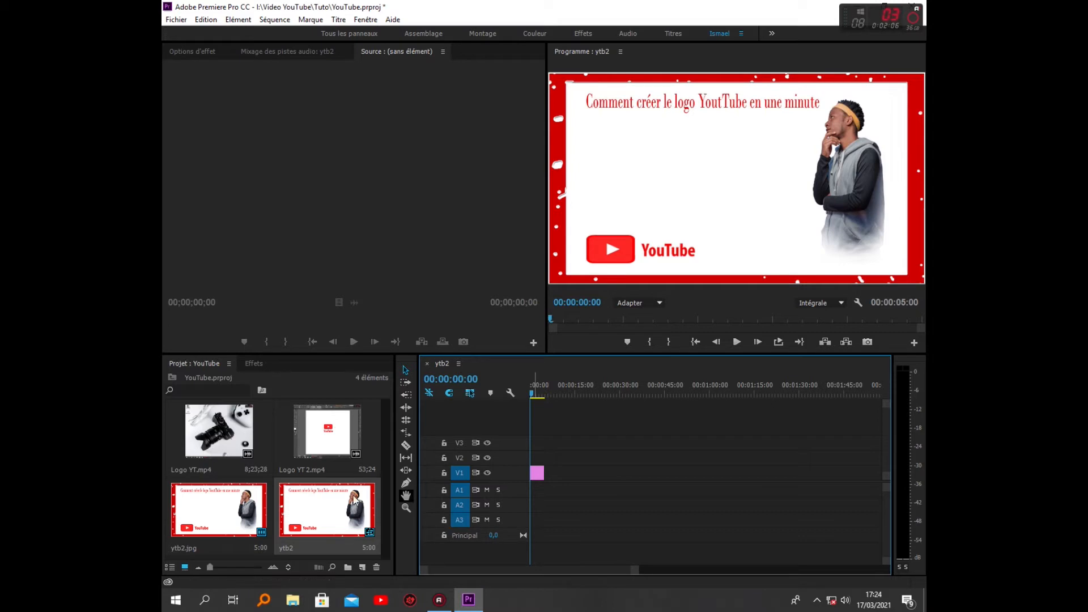
Mark Logo YT.mp4 from 00;02;08;05 to 00;03;42;03 and place that section on V1 after the opening image
left_click(224, 441)
double_click(222, 436)
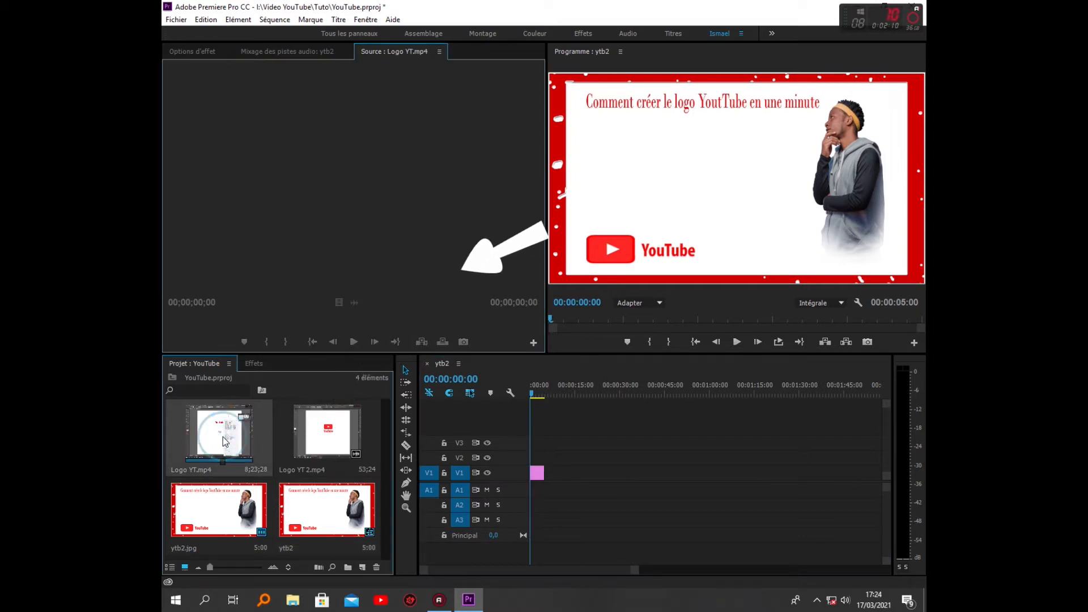
mouse_move(375, 319)
left_mouse_down()
mouse_move(202, 323)
mouse_move(270, 321)
mouse_move(259, 324)
left_mouse_up()
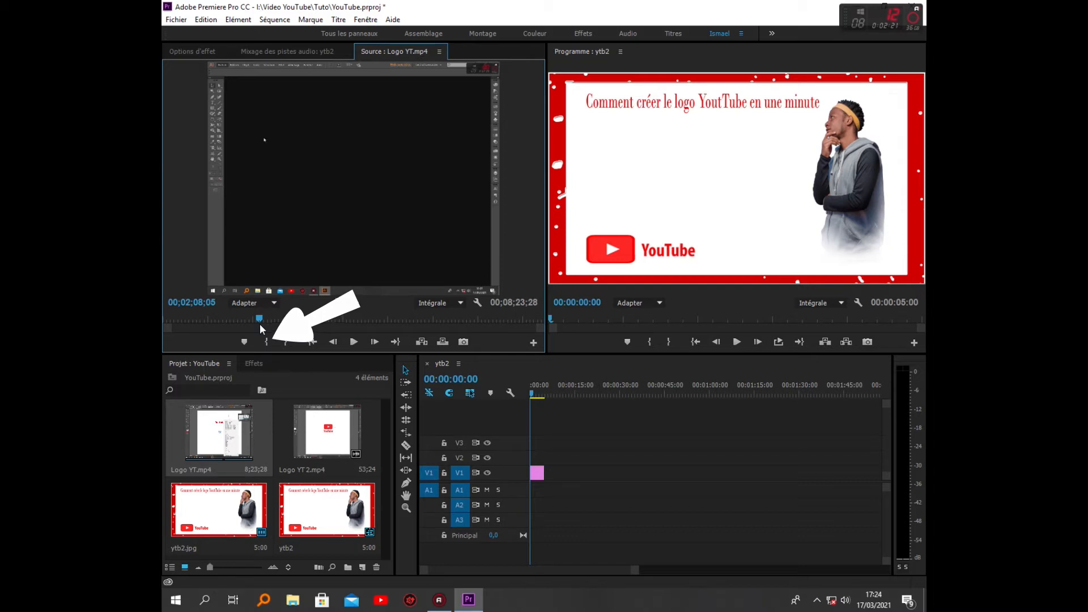
left_click(270, 342)
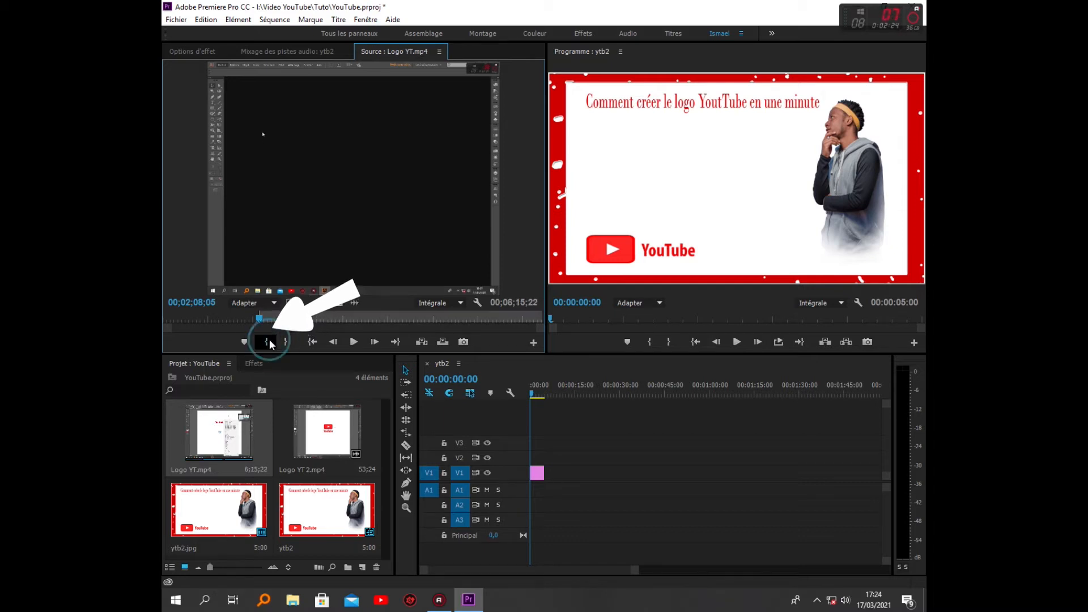
left_click(278, 318)
mouse_move(292, 320)
left_mouse_down()
mouse_move(284, 314)
mouse_move(333, 316)
mouse_move(538, 431)
mouse_move(545, 469)
left_mouse_up()
left_click(286, 342)
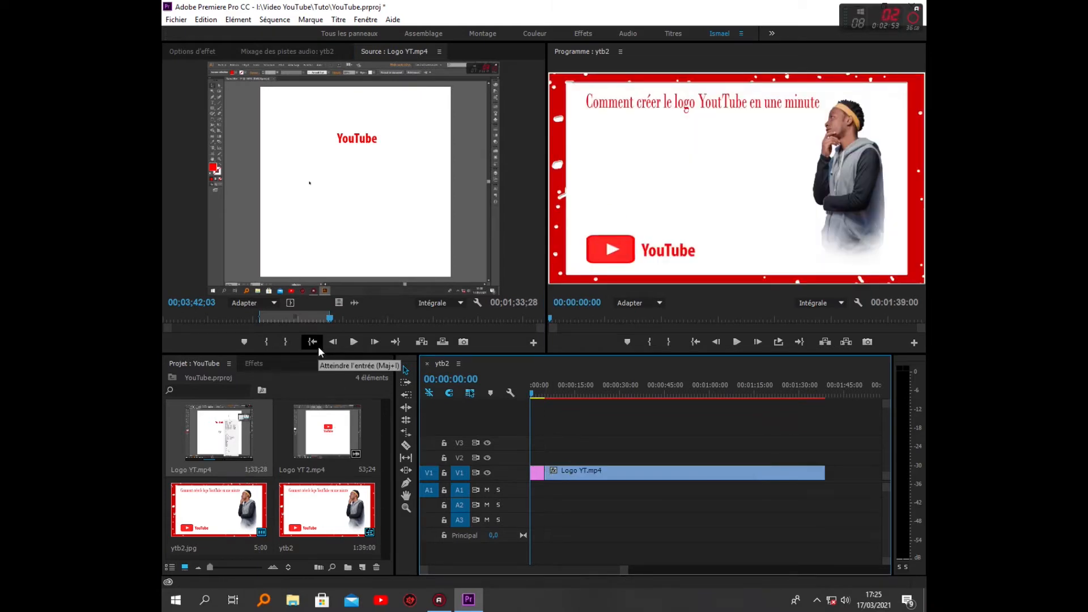
Mark a second section of Logo YT.mp4 with in and out points and append it on V1 after the first
left_click_drag(331, 318, 838, 482)
left_click(269, 343)
left_click(286, 343)
left_click_drag(605, 571, 631, 579)
Mark a short section of Logo YT 2.mp4 with in and out points and append it on V1
double_click(336, 437)
left_click_drag(250, 317, 227, 319)
left_click(266, 342)
left_click(286, 342)
left_click_drag(339, 302, 703, 473)
Mark a further section of Logo YT 2.mp4 from a later in point and append it on V1
left_click_drag(227, 319, 491, 328)
key("i")
left_click_drag(339, 302, 730, 474)
left_click_drag(493, 318, 527, 321)
Mark the end of Logo YT.mp4 from 00;08;11;03 to 00;08;20;22 and append it as the last clip on V1
double_click(220, 434)
left_click_drag(304, 319, 533, 321)
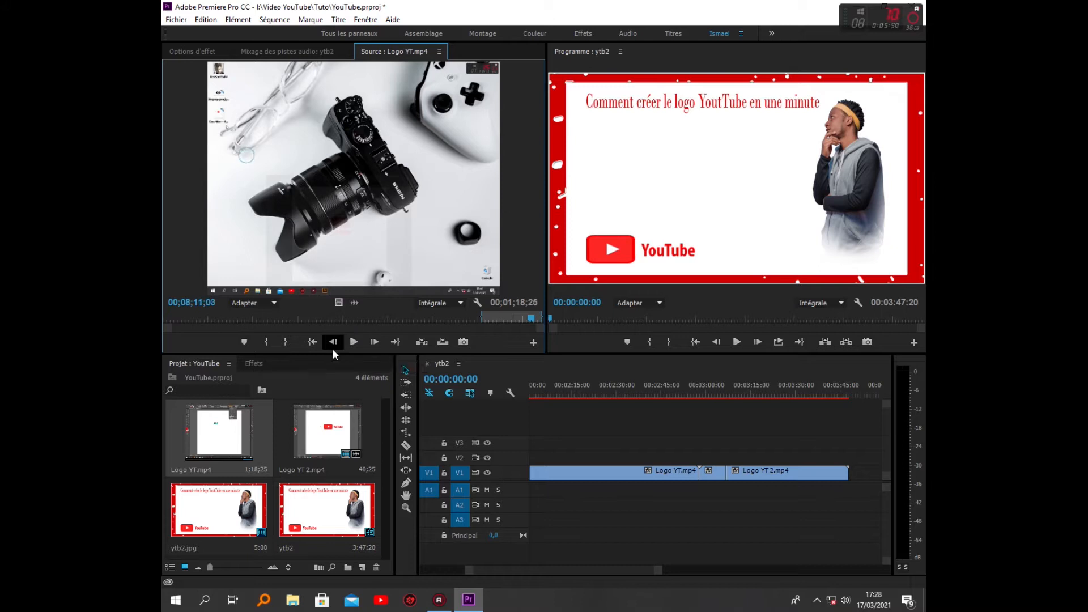
left_click(268, 343)
left_click(539, 320)
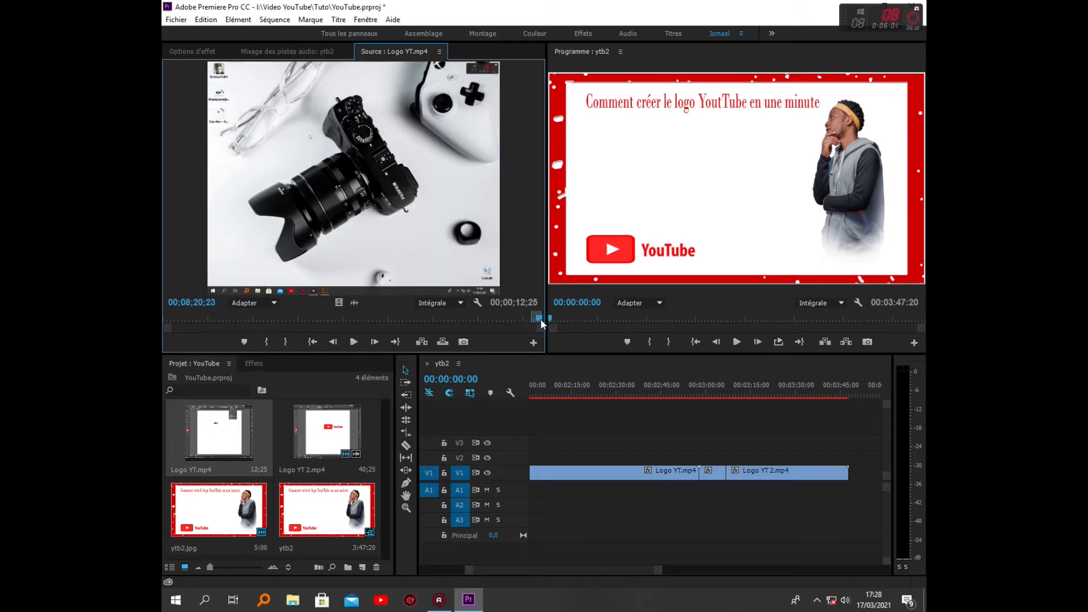
left_click_drag(540, 320, 540, 319)
left_click(286, 342)
left_click_drag(327, 233, 852, 474)
Place ytb2.jpg at the end of V1 as the closing image and save the project
left_click_drag(554, 569, 503, 571)
left_click(537, 473)
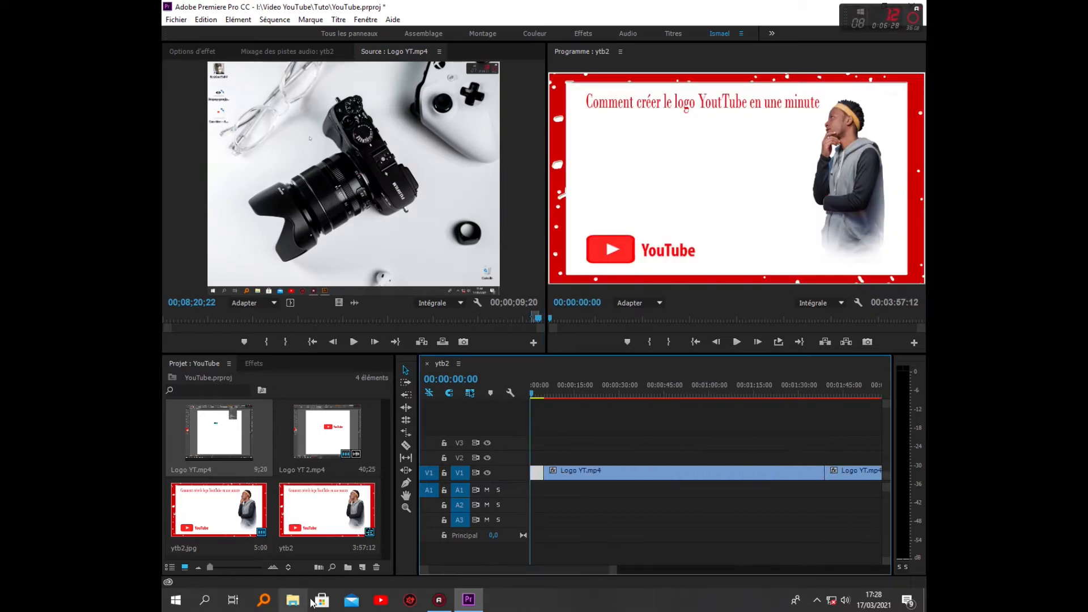
left_click_drag(218, 510, 631, 487)
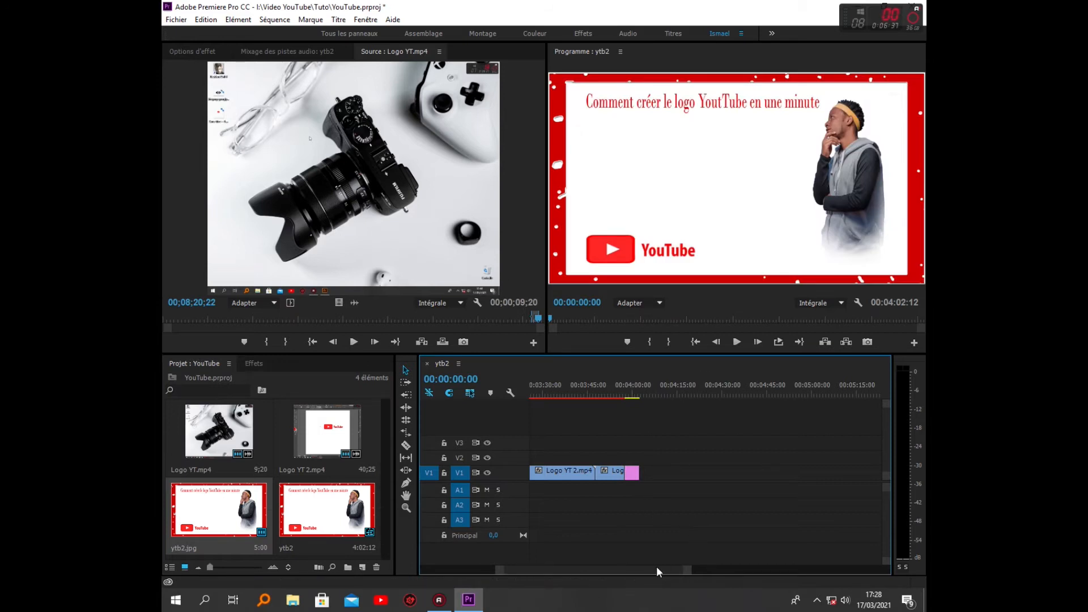
key("ctrl+s")
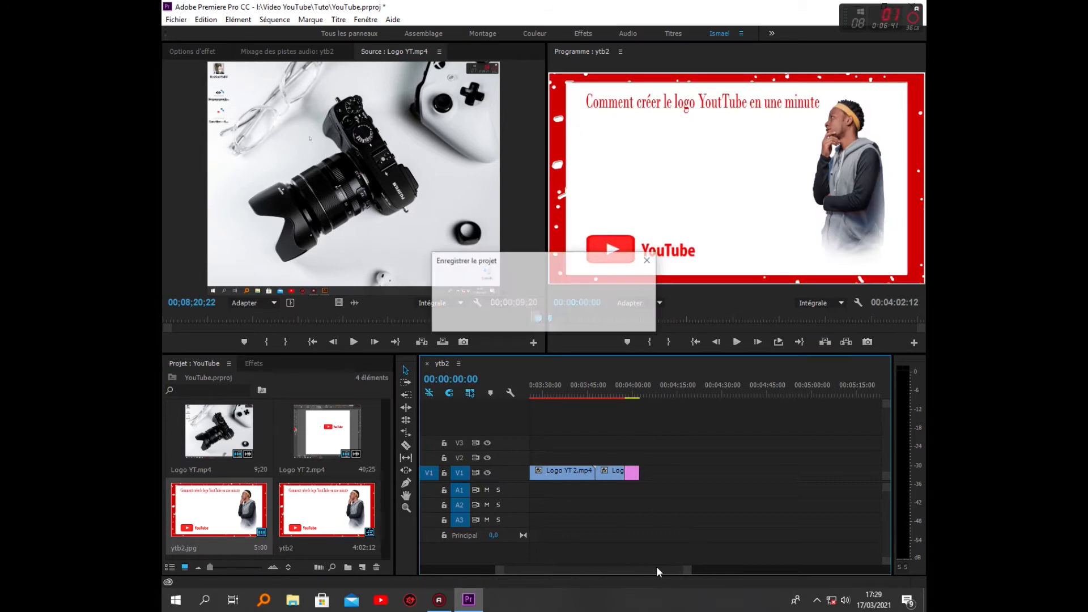
left_click(655, 567)
left_click_drag(654, 567, 553, 580)
key("ctrl+s")
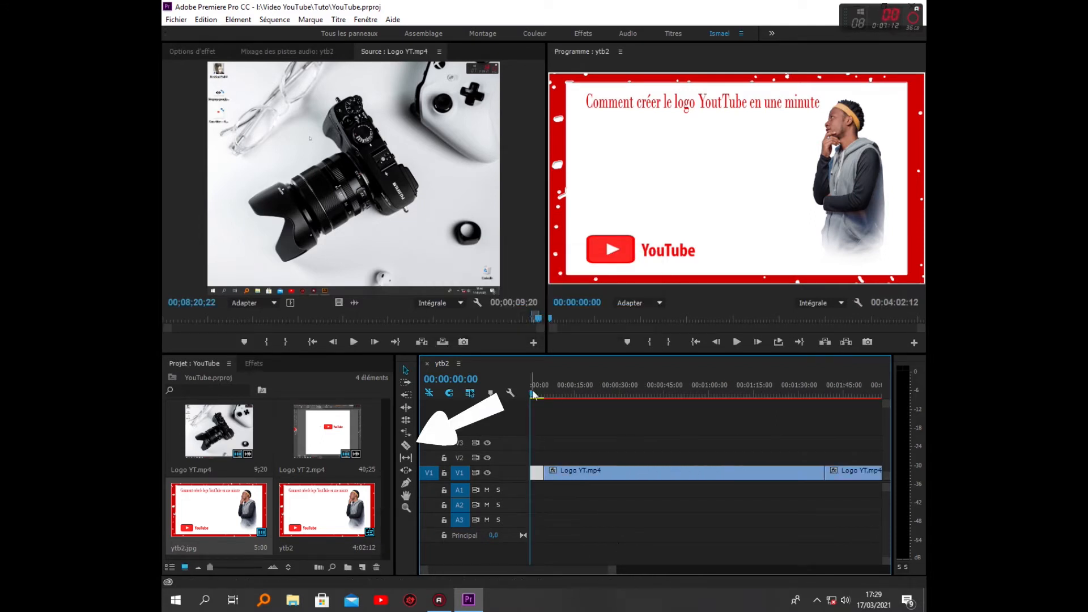
Cut the first Logo YT.mp4 clip on V1 at 00:00:07:17 with the Razor tool and return to the Selection tool
mouse_move(533, 395)
left_mouse_down()
mouse_move(563, 403)
mouse_move(554, 410)
left_mouse_up()
key("c")
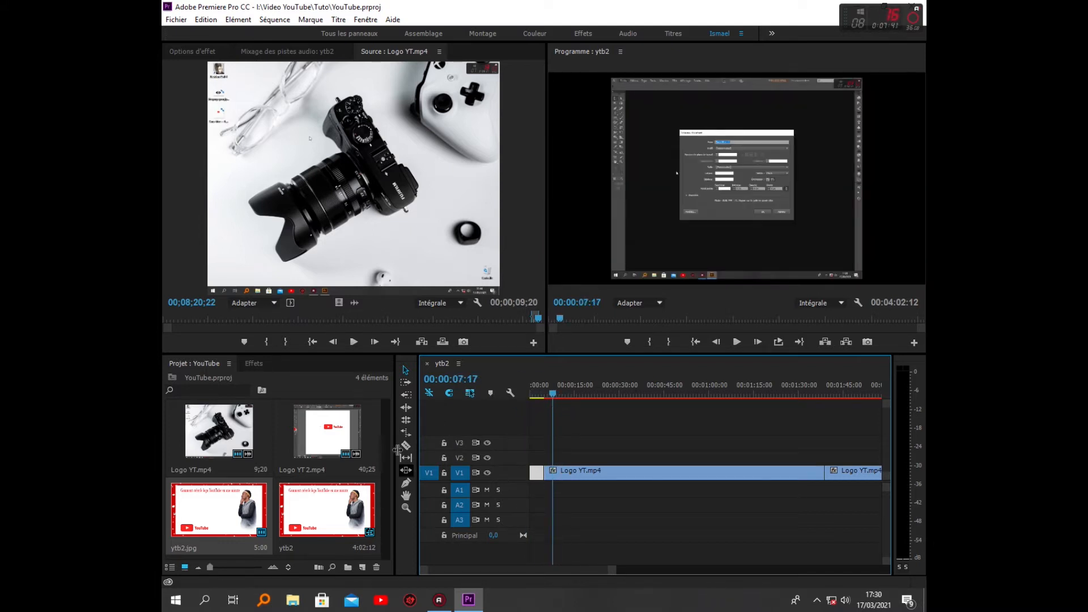
left_click(552, 473)
left_click(406, 369)
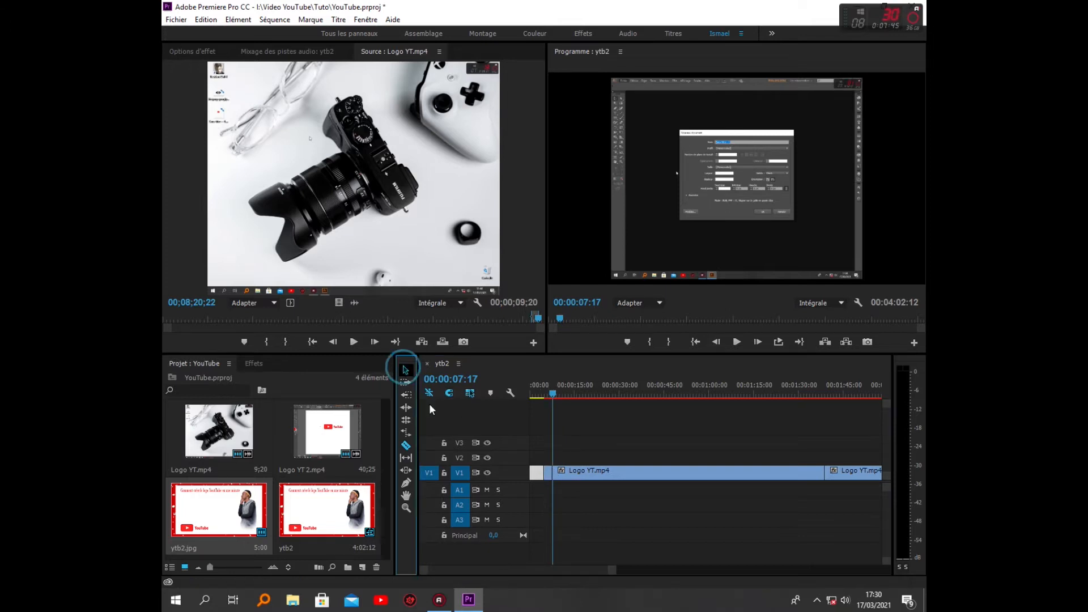
Set the speed of the short Logo YT.mp4 piece after the opening image to 25%
right_click(547, 473)
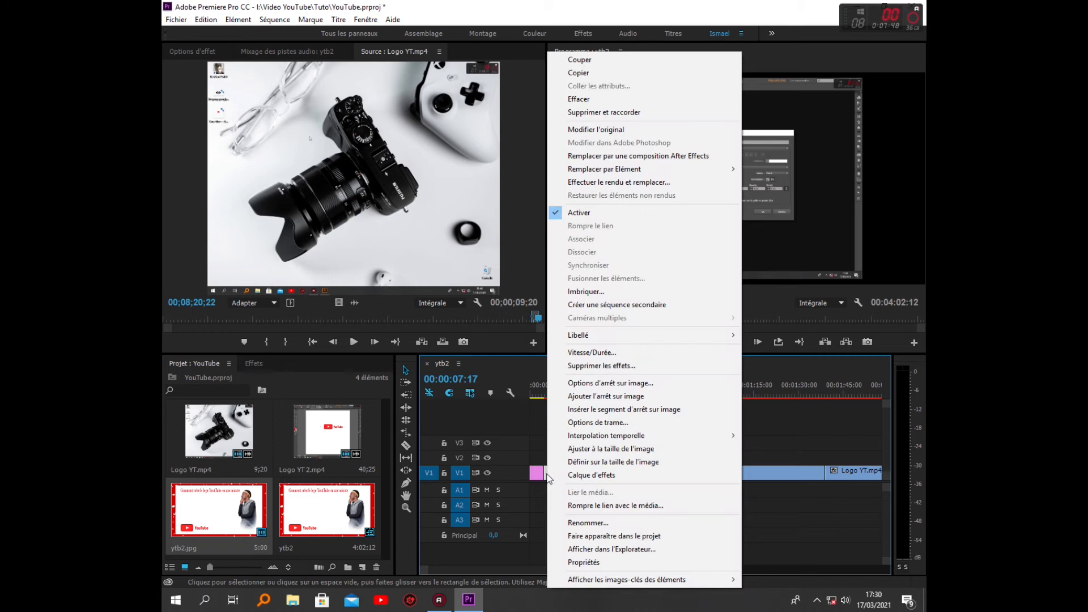
left_click(599, 353)
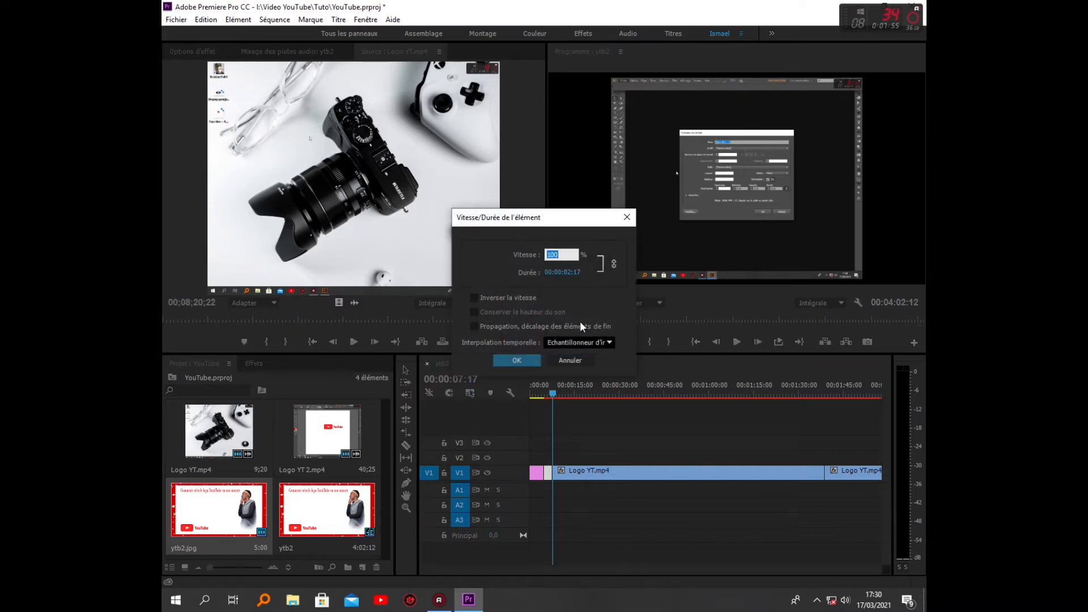
type("25")
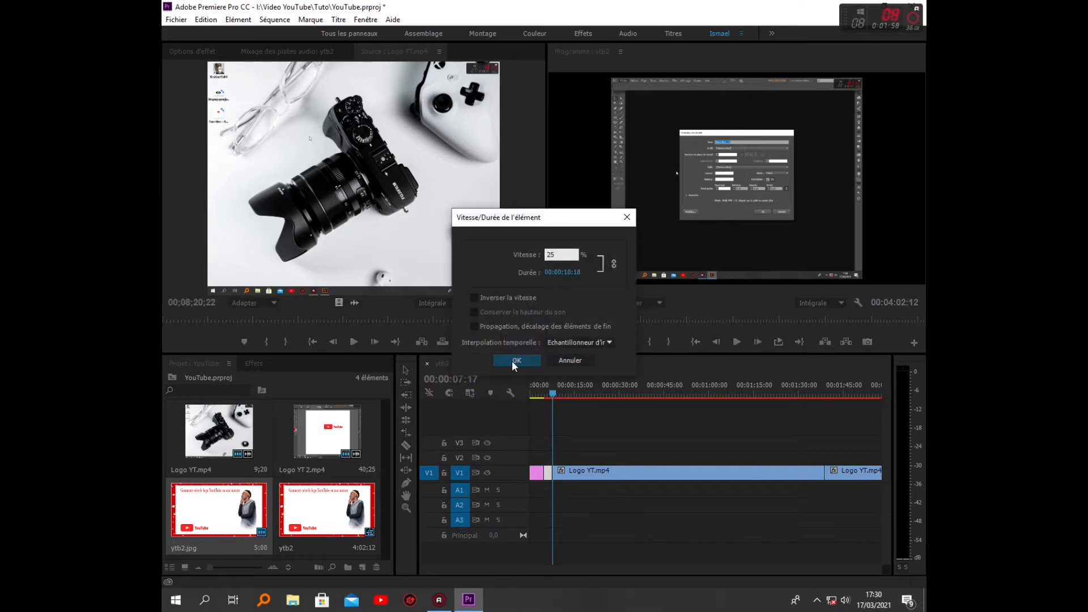
left_click(513, 361)
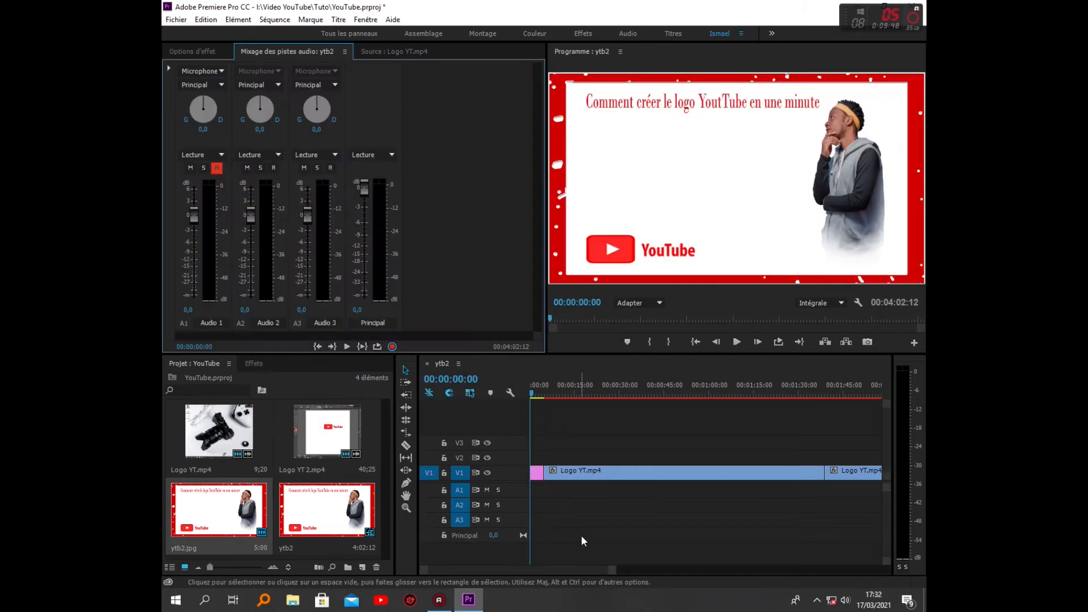
Shift the Logo YT clips later on V1 to open a gap, and extend the opening ytb2.jpg image up to them
left_click_drag(614, 569, 593, 570)
left_click_drag(589, 581, 729, 580)
left_click_drag(841, 488, 607, 479)
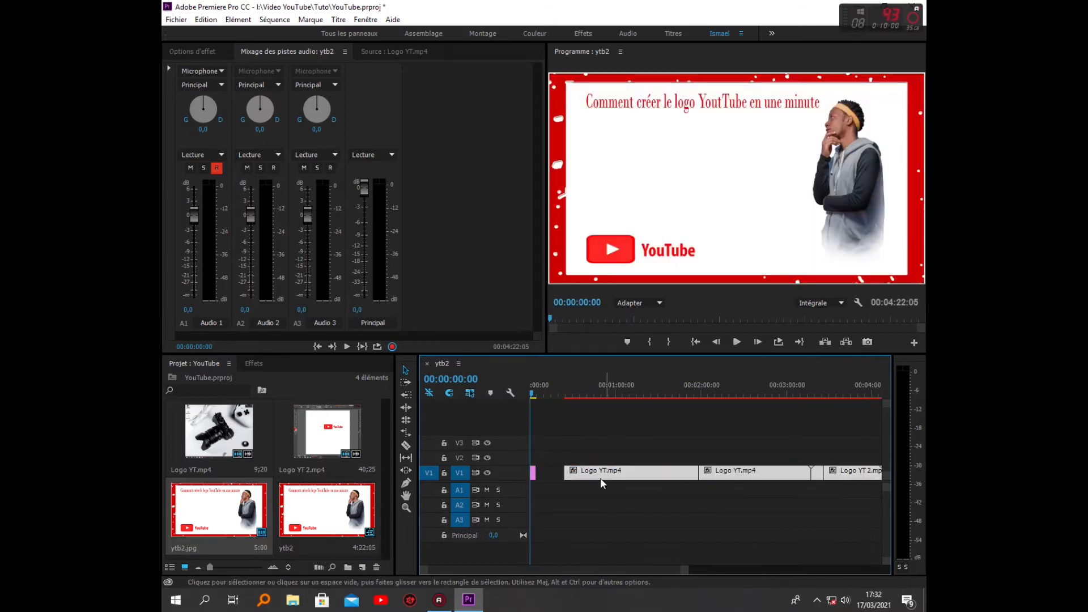
left_click_drag(535, 473, 564, 475)
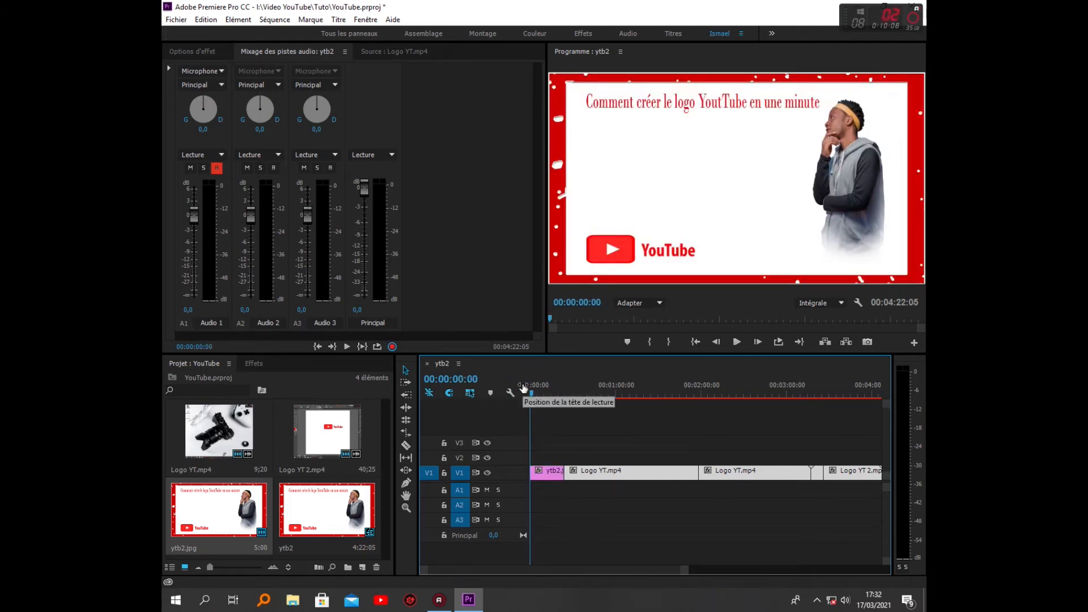
Import the ABONNE TOI + BOUTON LIKE green-screen clip and place it on V3 over the last part of the opening image
double_click(376, 482)
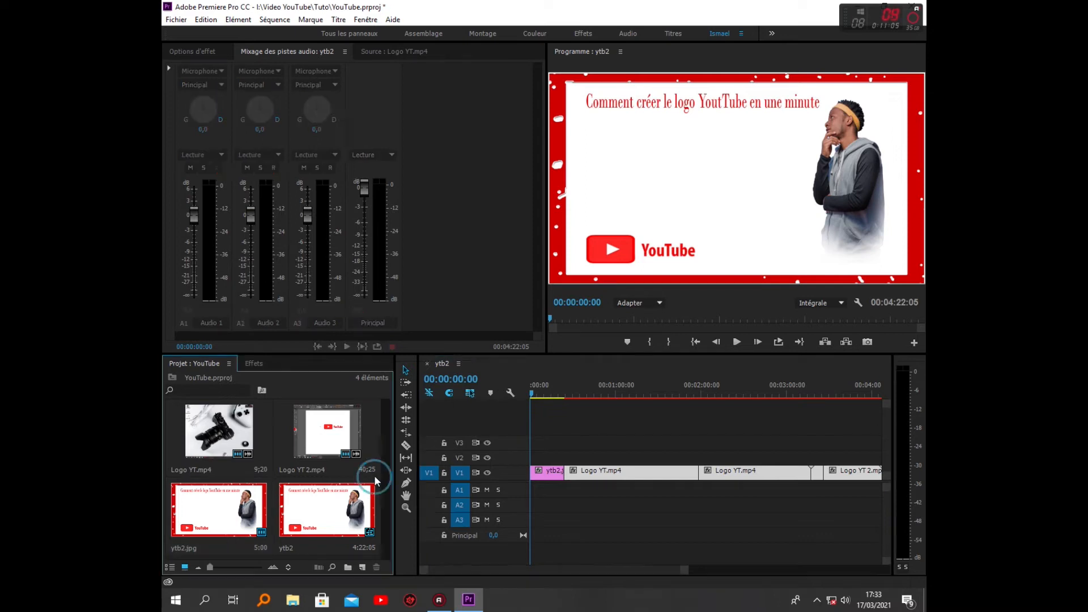
double_click(318, 145)
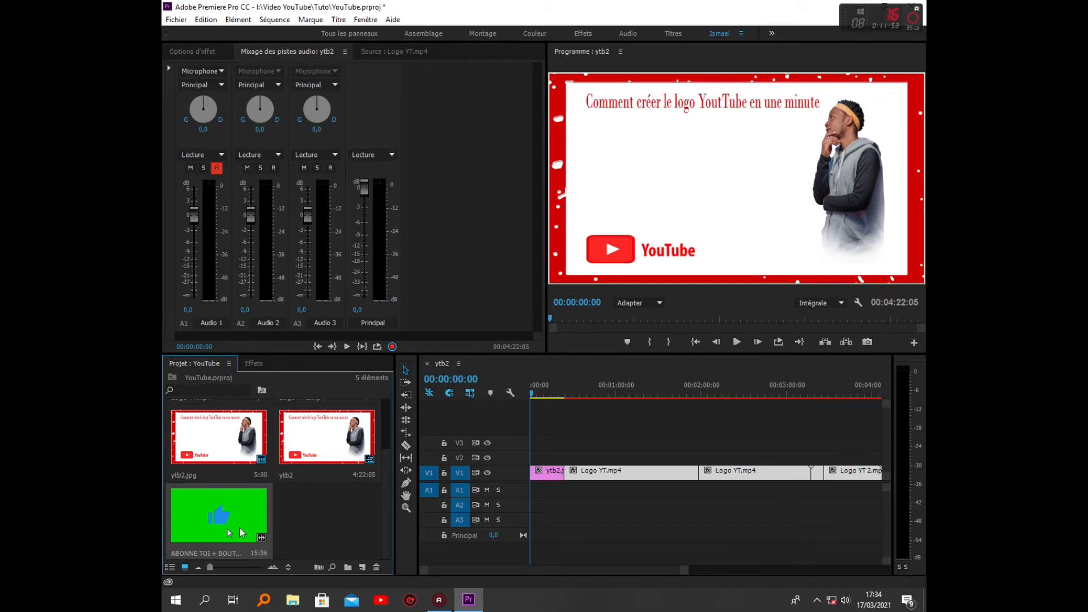
left_click_drag(249, 528, 559, 447)
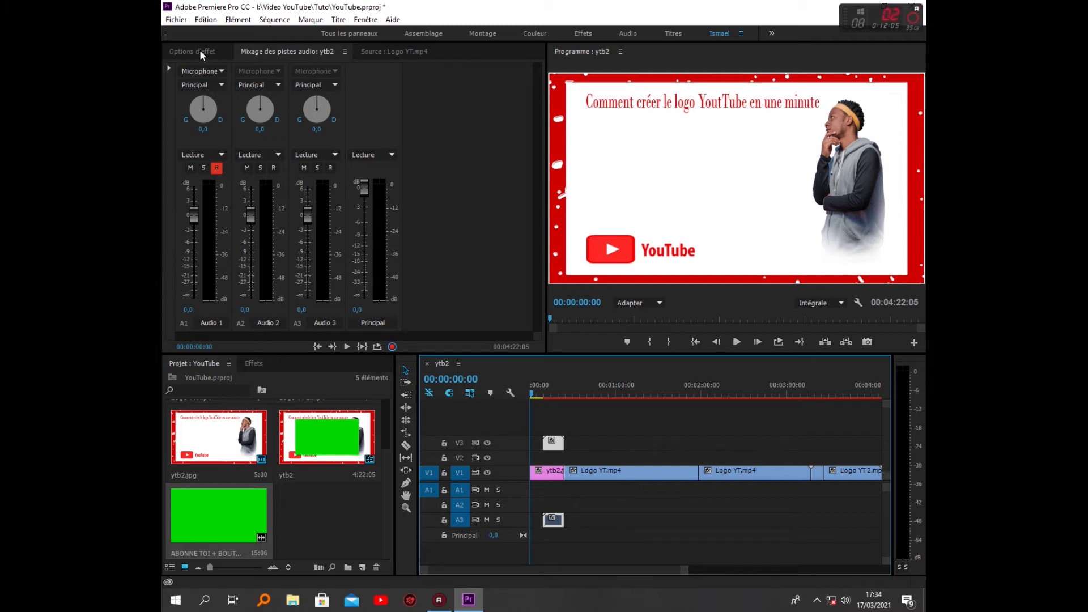
Search the effects for "ULTR" and apply UltraKey to the ABONNE TOI clip on V3
left_click(252, 363)
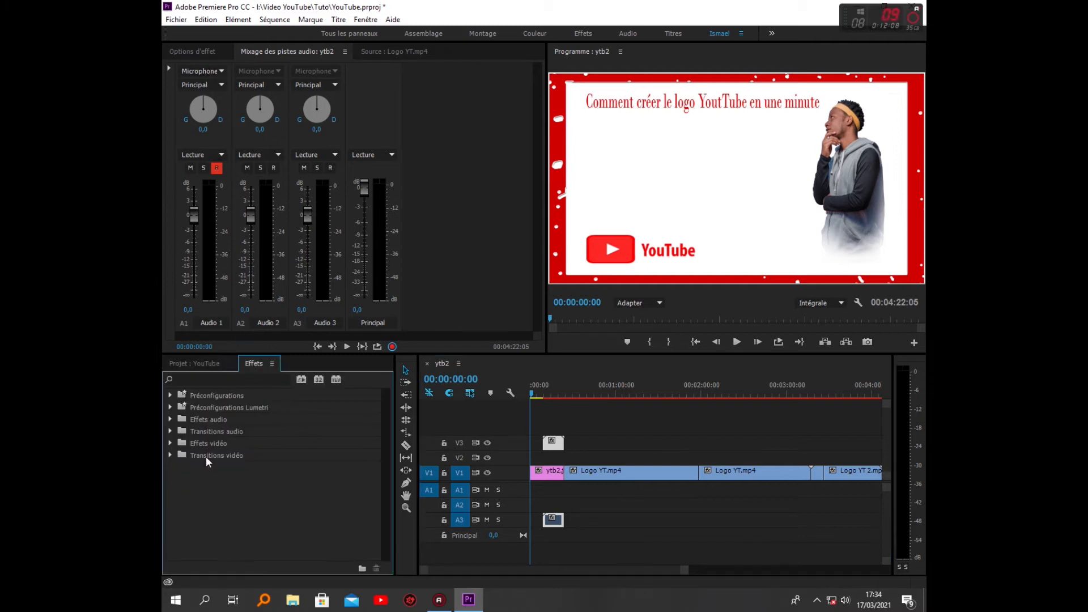
left_click(258, 377)
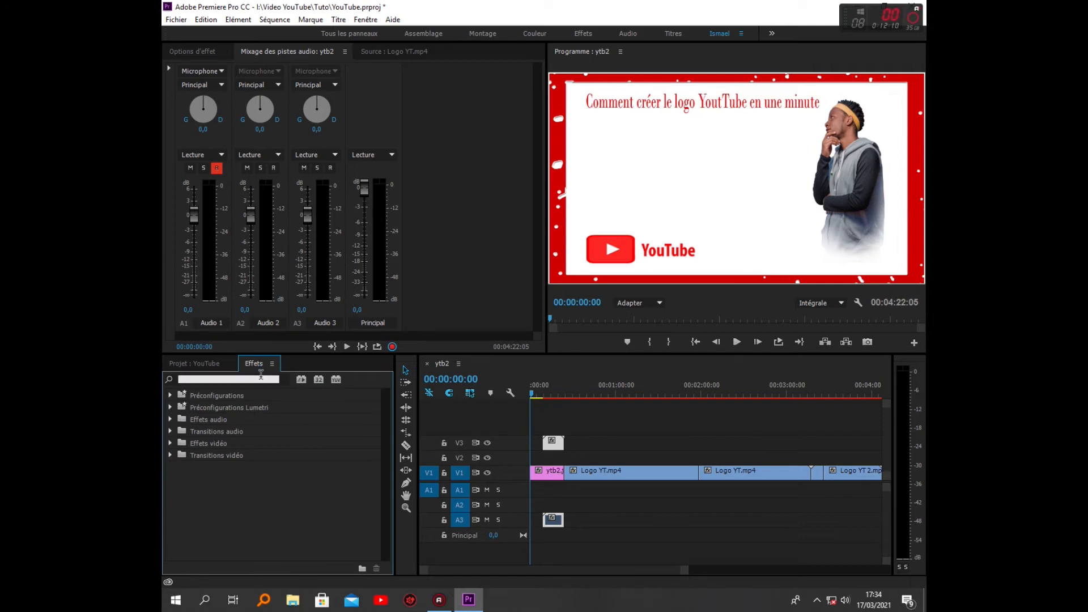
type("ELTR")
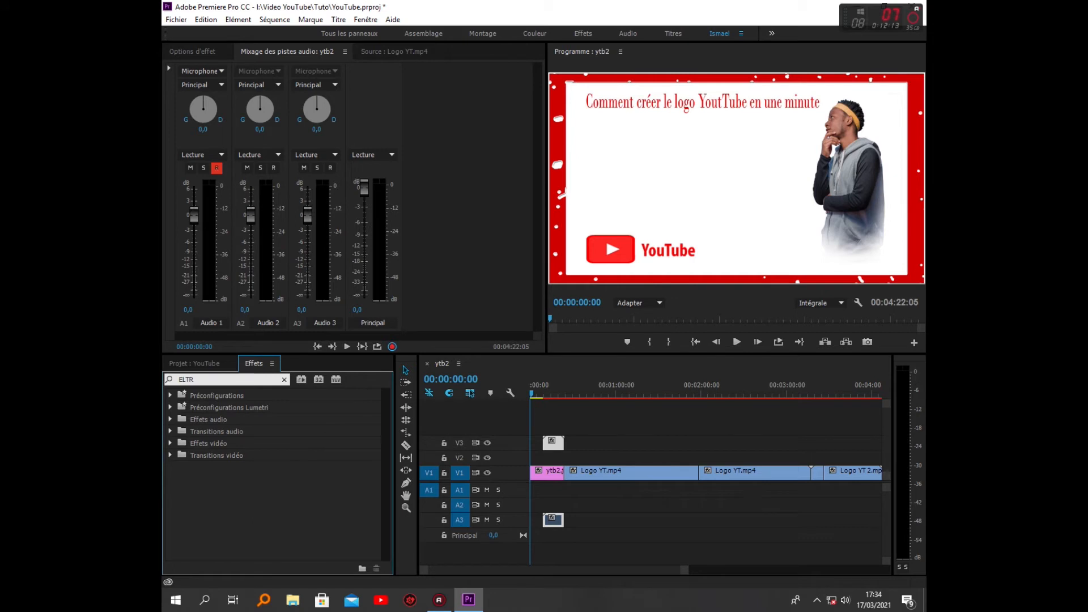
key("BackSpace")
key("BackSpace")
key("BackSpace")
key("BackSpace")
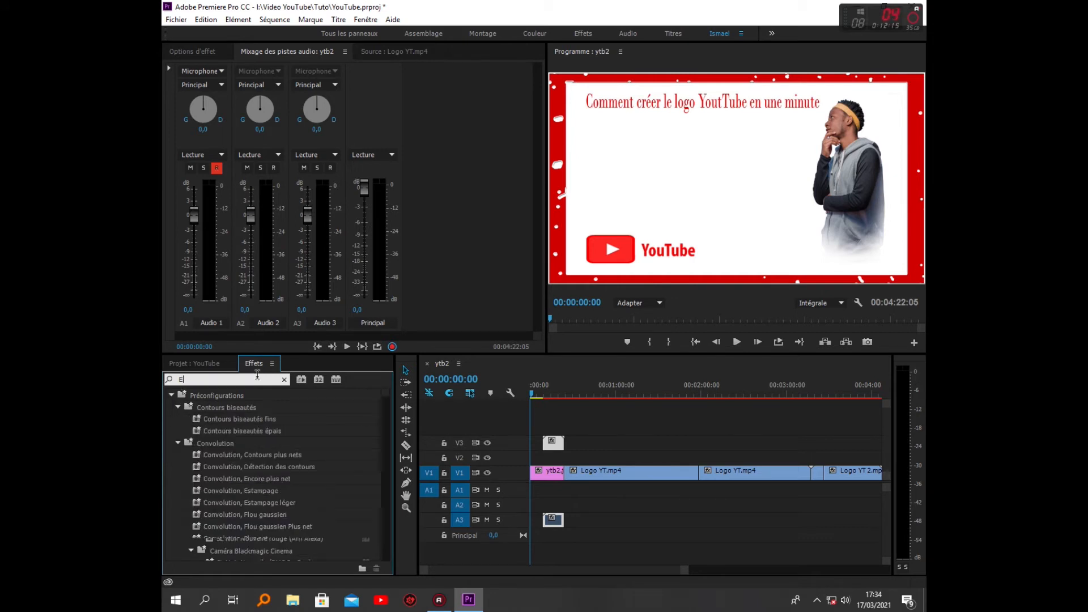
type("ULTR")
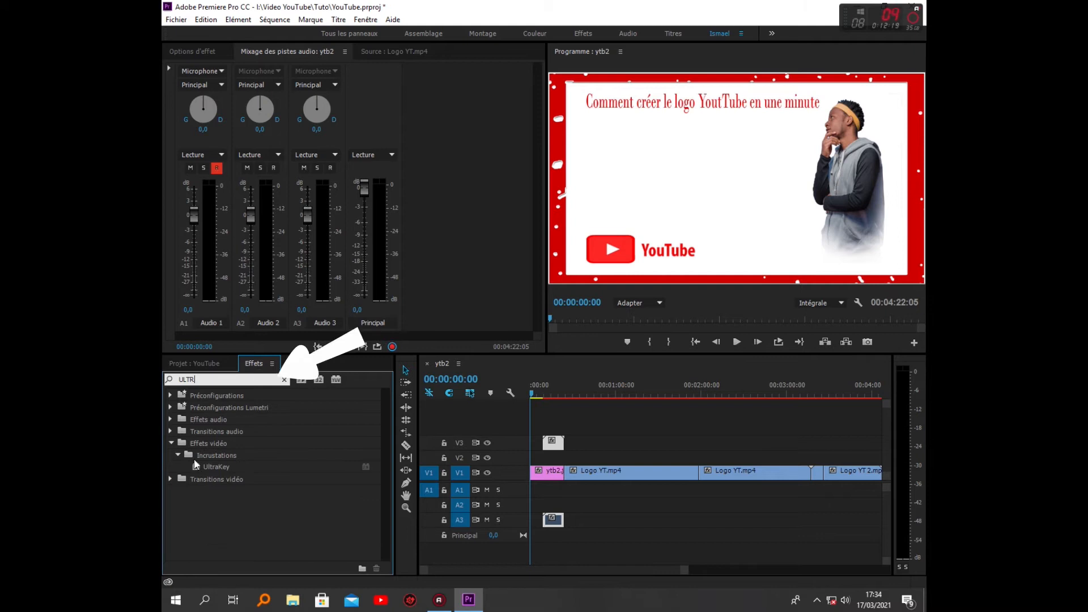
left_click_drag(220, 466, 555, 445)
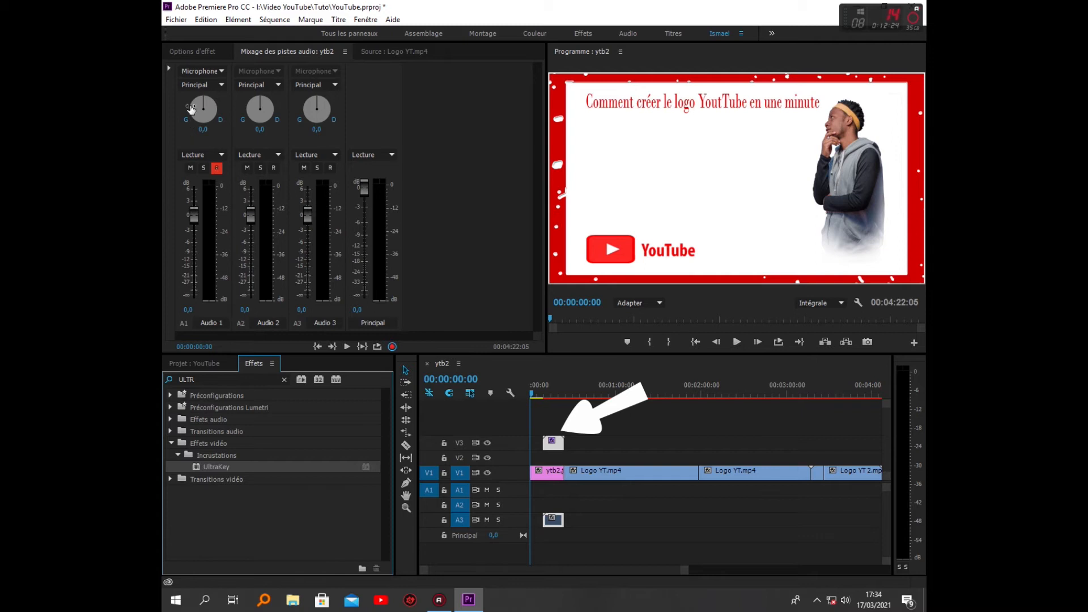
Key out the ABONNE TOI clip's background by sampling its green as the UltraKey key color at 00:00:18:01
left_click(199, 50)
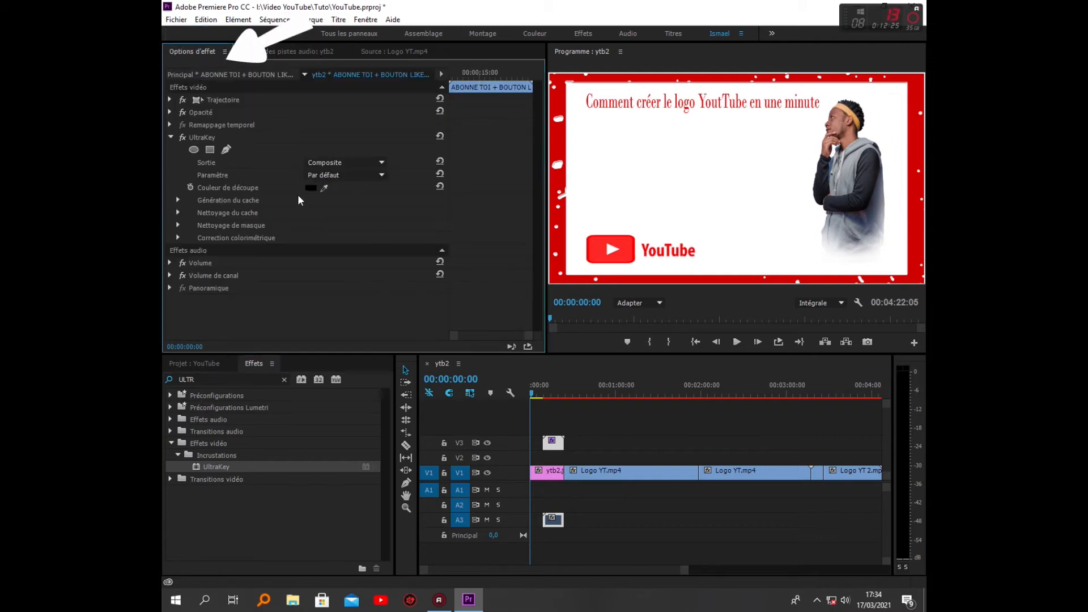
left_click(328, 187)
left_click(535, 390)
left_click(534, 390)
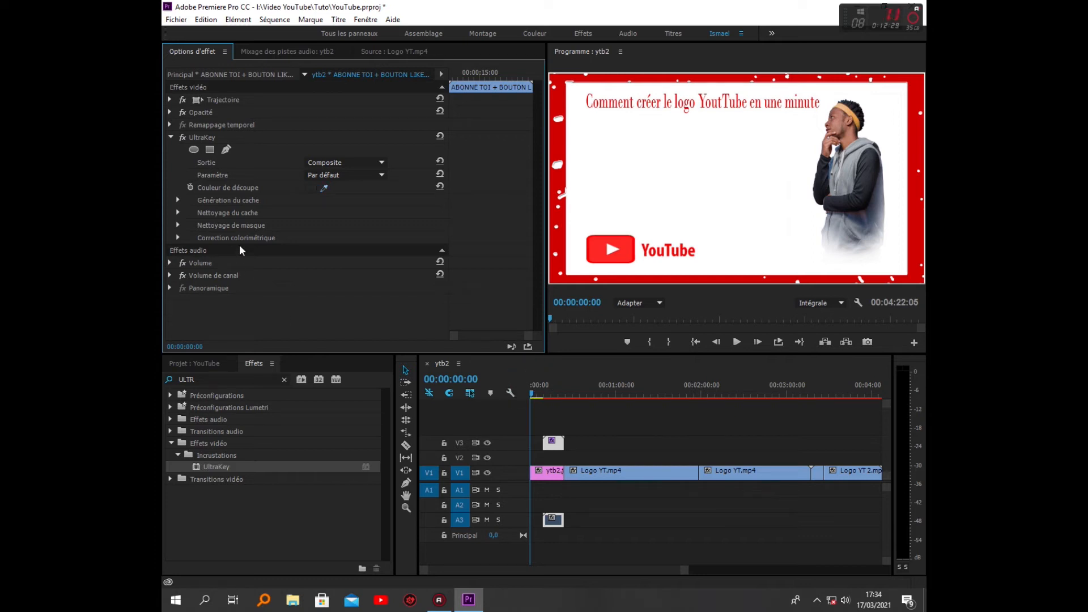
left_click_drag(532, 397, 556, 396)
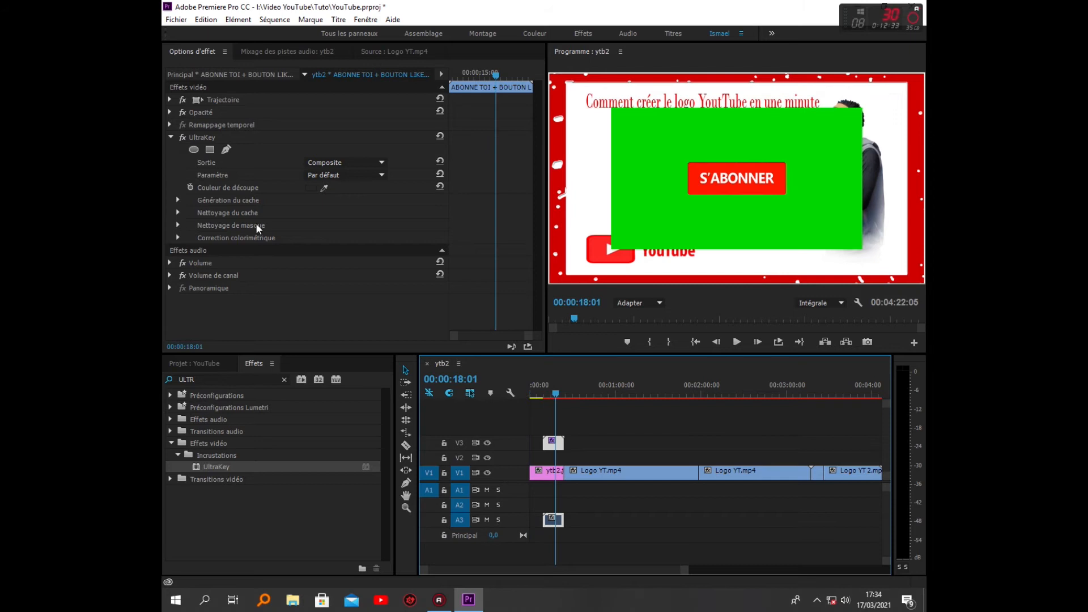
left_click(324, 187)
left_click(660, 144)
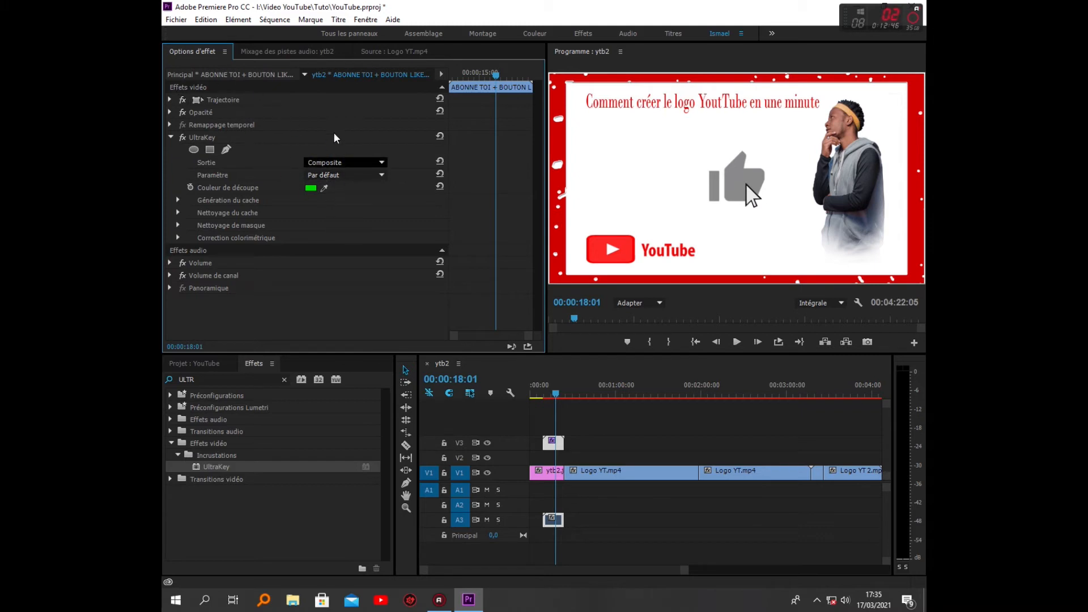
Set the ABONNE TOI clip's scale to 29 and horizontal position to 370, and save the project
left_click(170, 100)
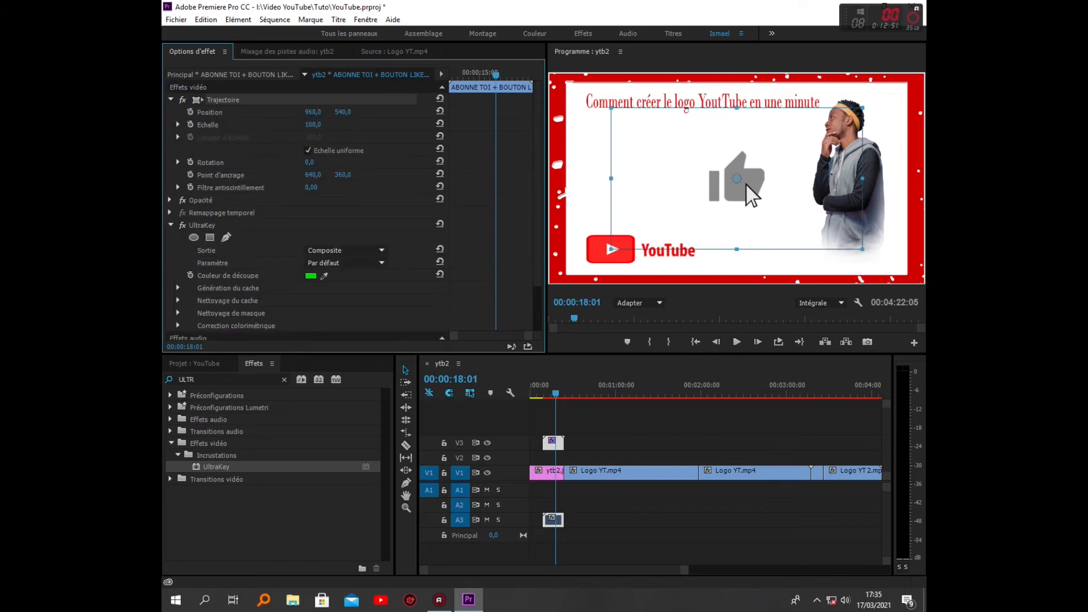
left_click_drag(306, 125, 271, 125)
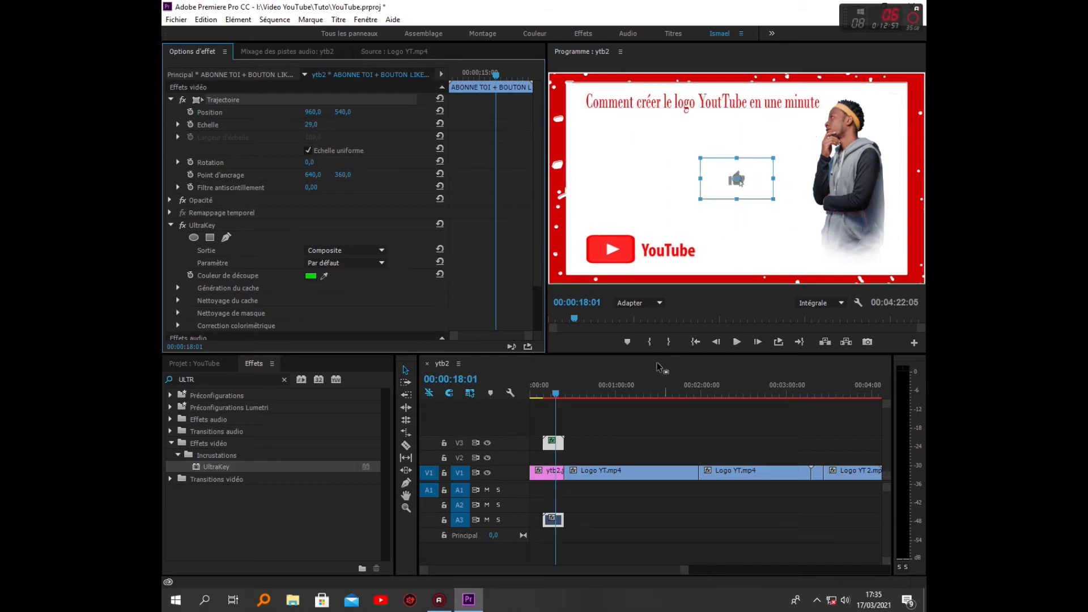
left_click_drag(316, 113, 0, 114)
left_click(556, 396)
left_click_drag(557, 398, 544, 398)
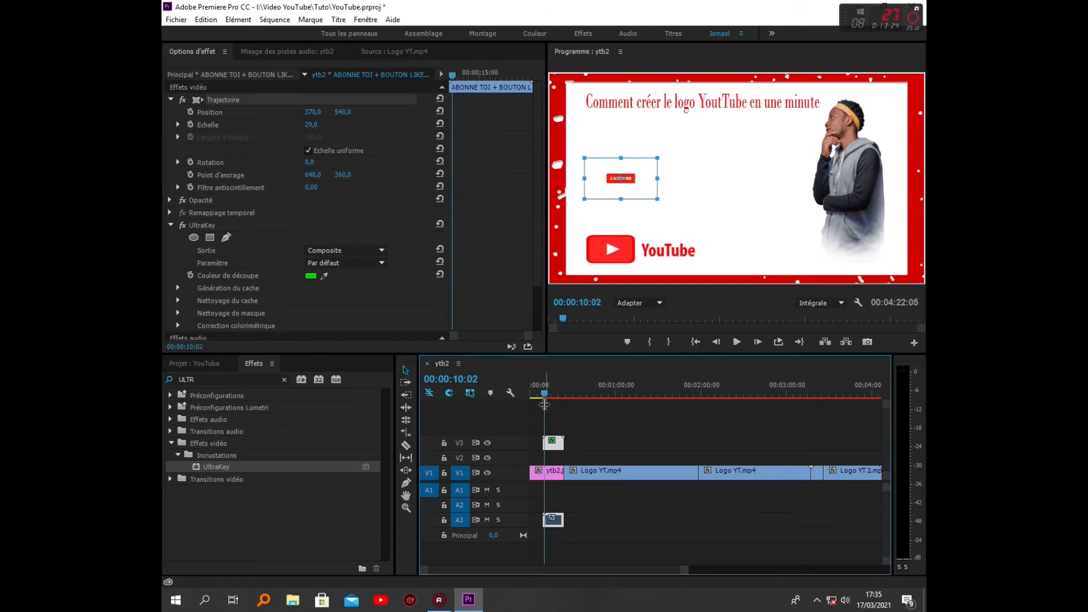
left_click(616, 500)
key("ctrl+s")
key("Home")
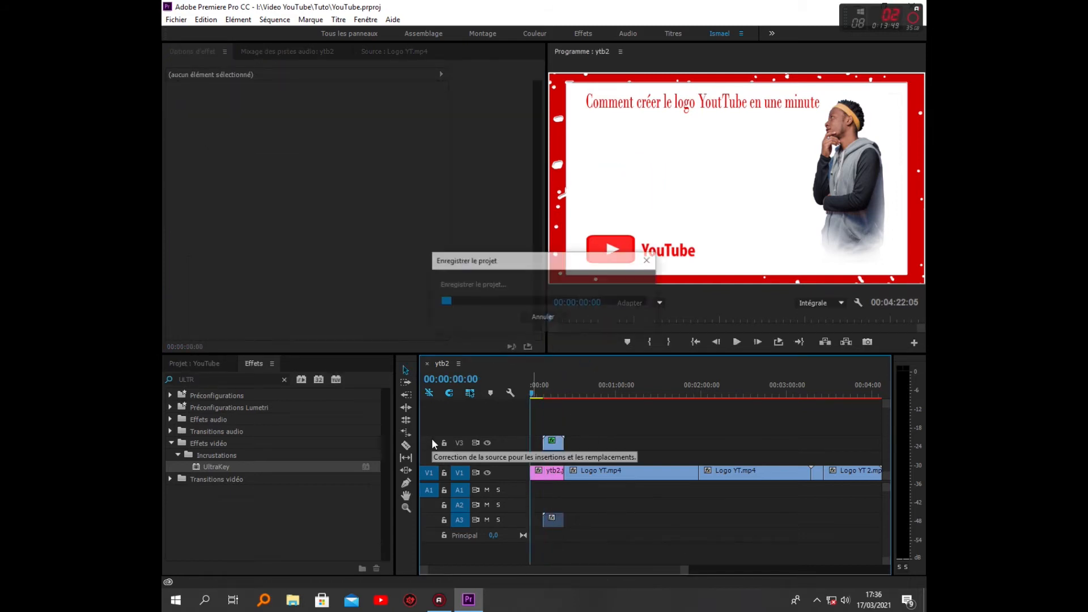
Record a microphone voice-over on the Audio 1 track from the start of the sequence
left_click(201, 363)
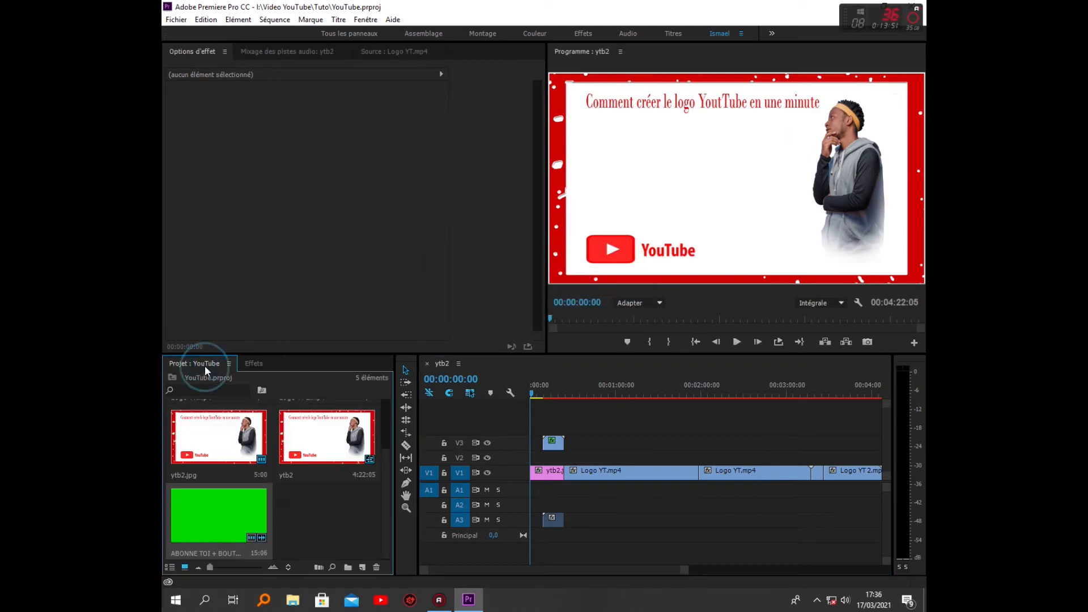
left_click(287, 51)
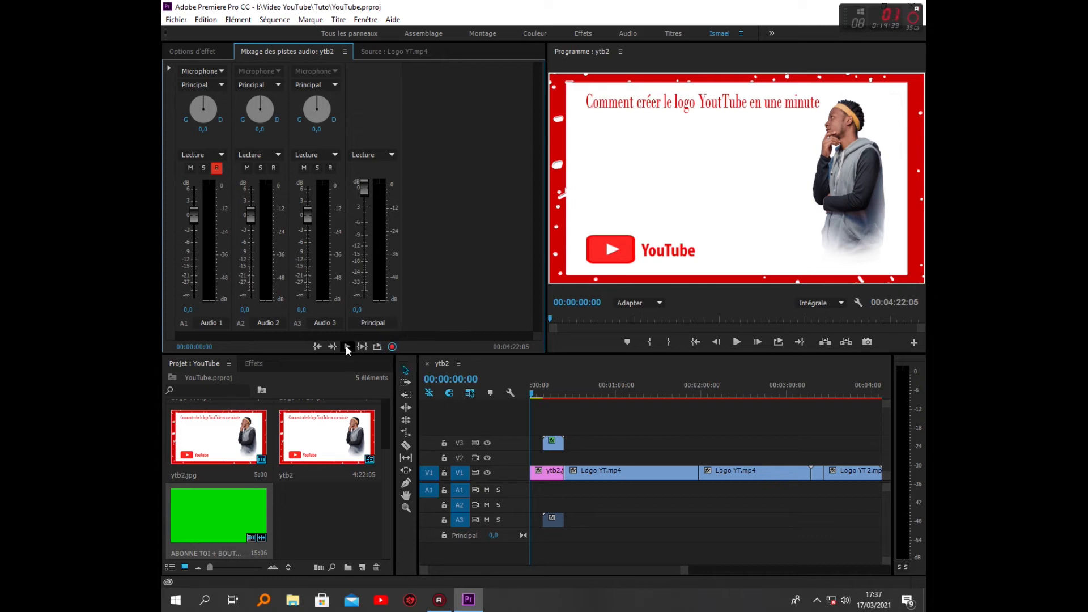
left_click(347, 346)
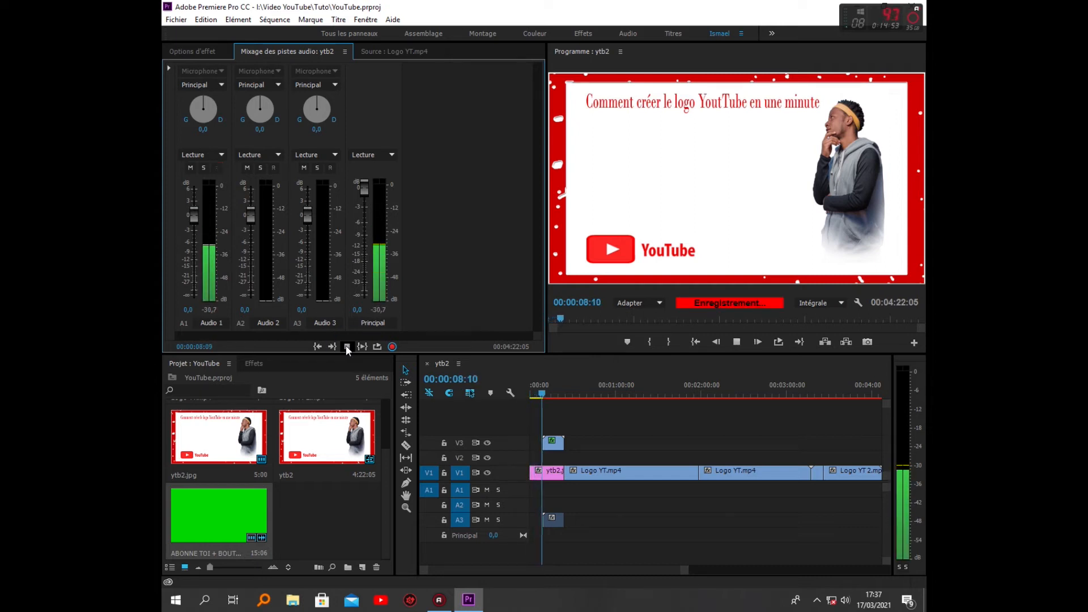
left_click(347, 347)
Play the sequence from the start to check the recorded voice-over
left_click_drag(545, 393, 493, 412)
key("space")
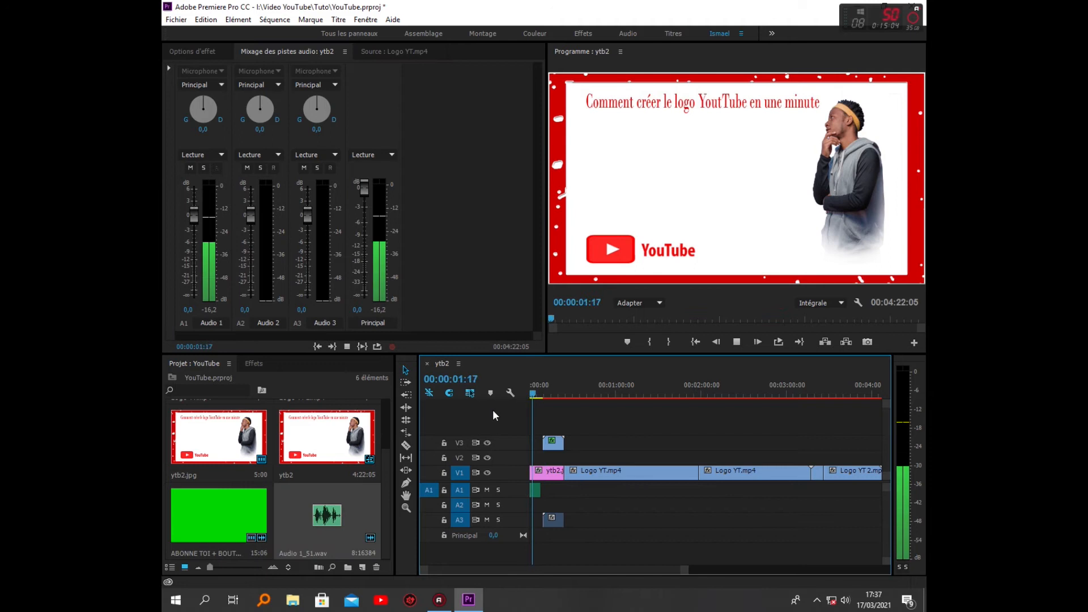
key("space")
left_click_drag(543, 393, 518, 409)
key("space")
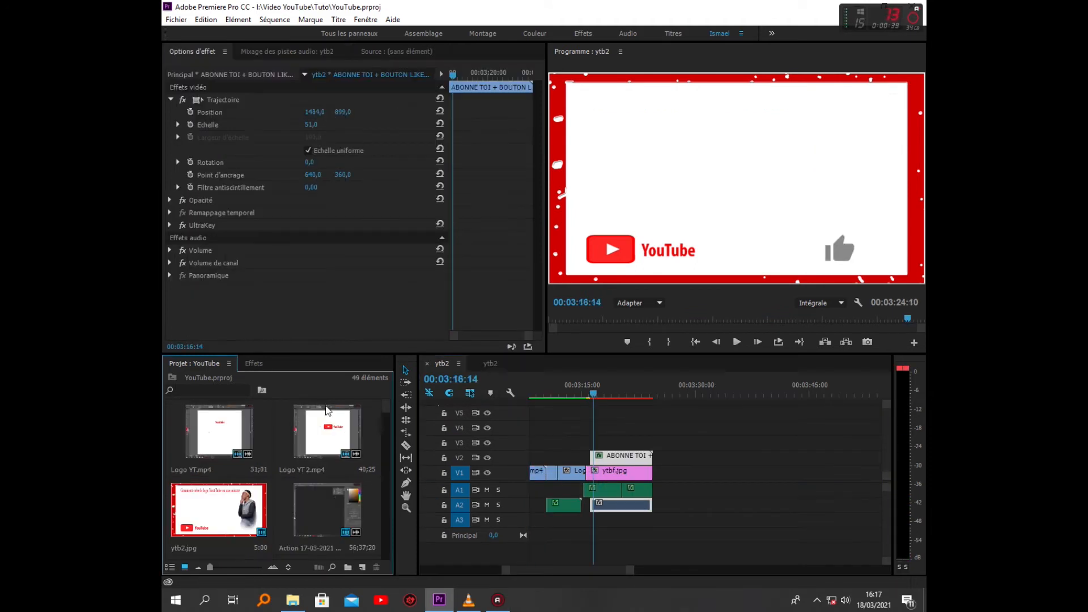
Create a new default still title at 1920 x 1080 named AdobPhotoshop
left_click(338, 20)
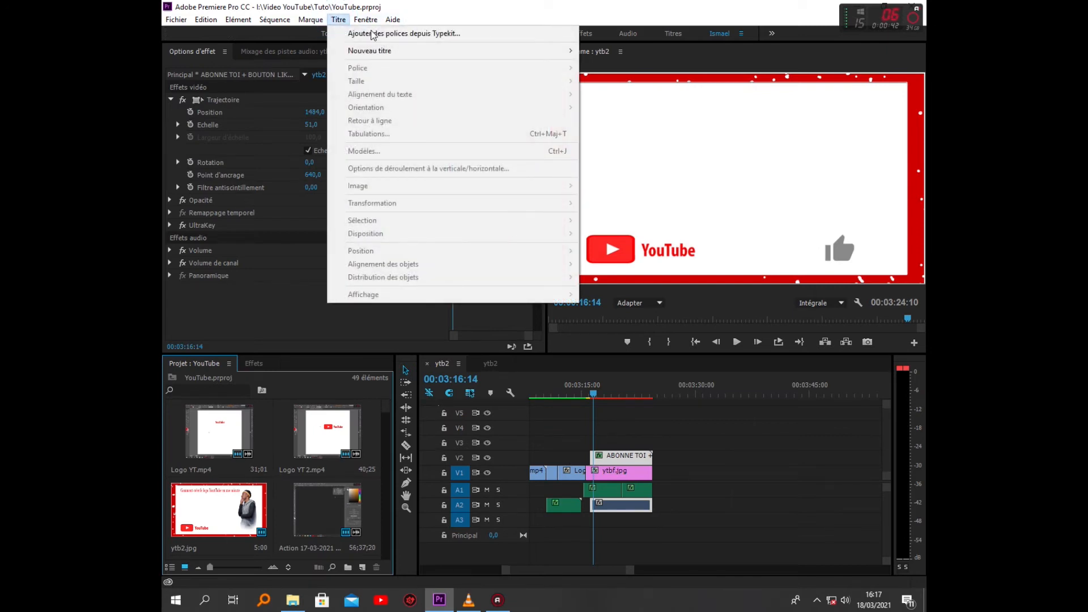
left_click(377, 55)
left_click(600, 51)
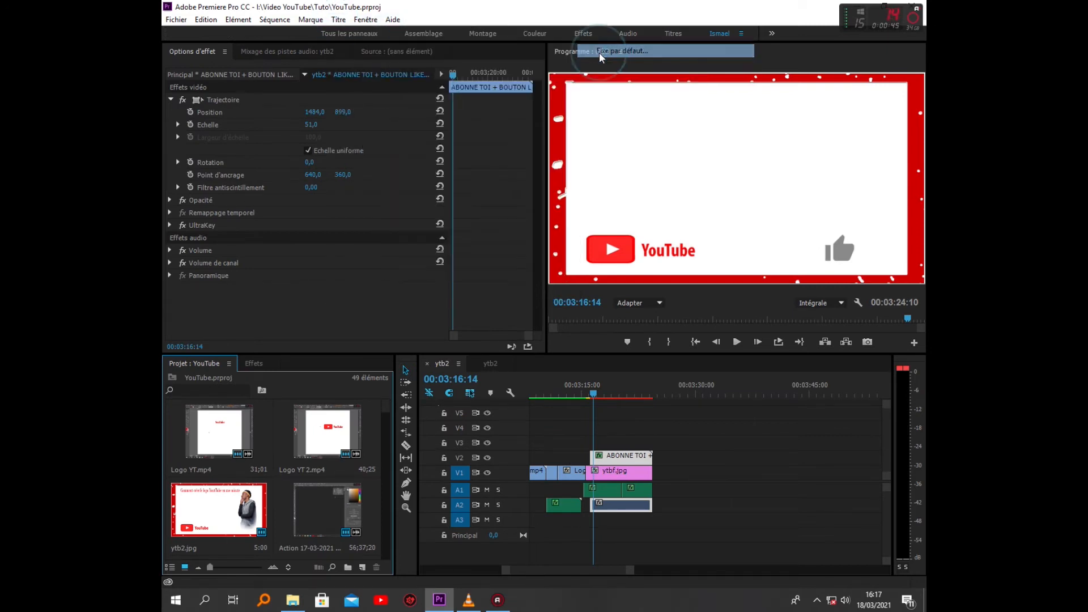
type("Adob")
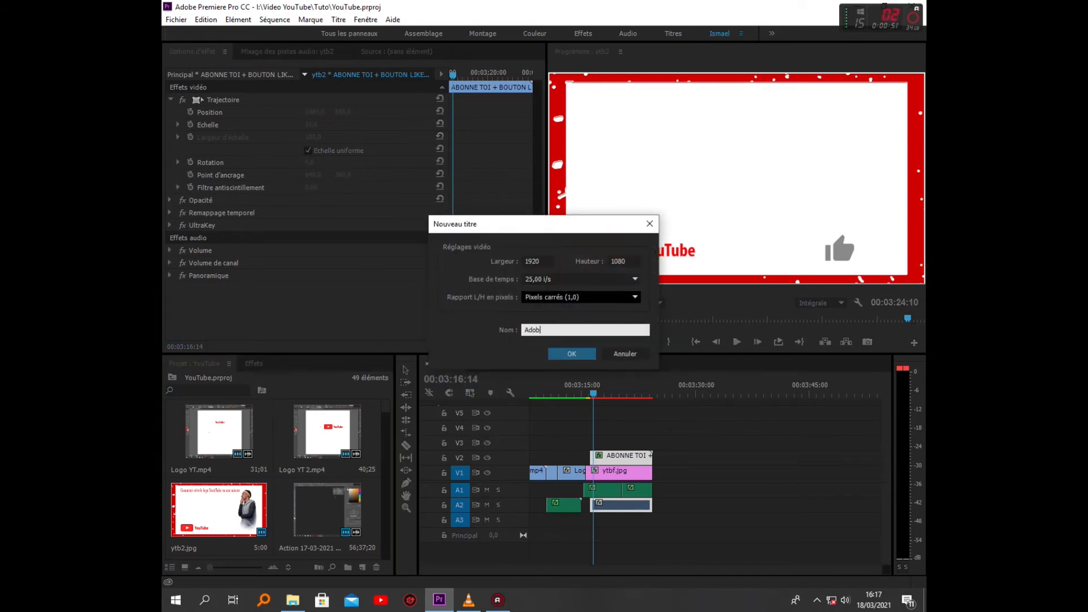
type("Photosho")
key("Return")
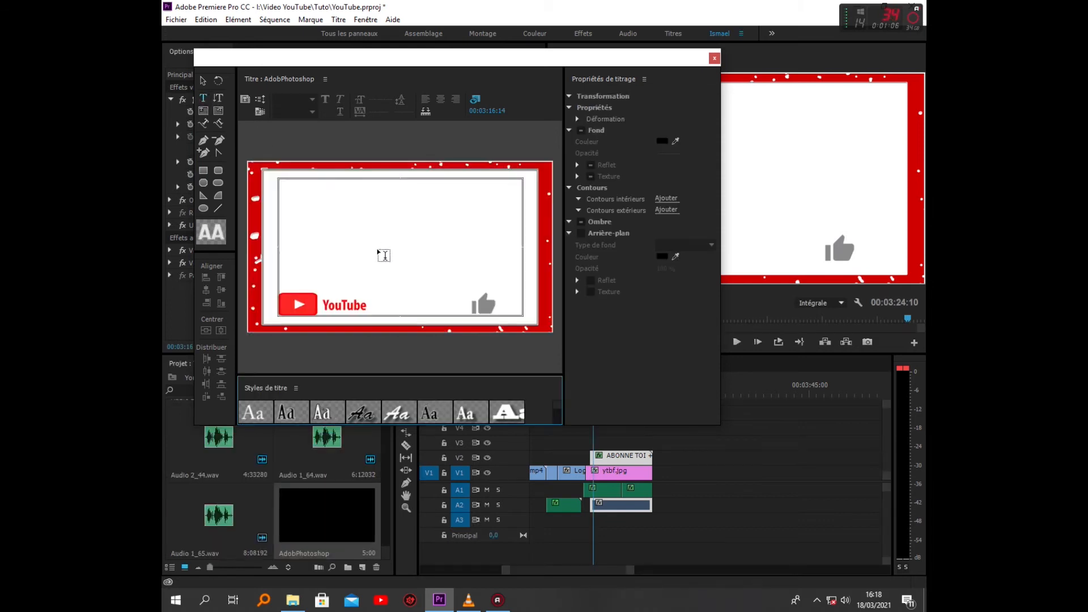
Write "DETOURAGE PHOTO ZAVEC PHOTOSHP" in the title, set its font size to 56, and move it near the frame's upper edge
type("DETOURA")
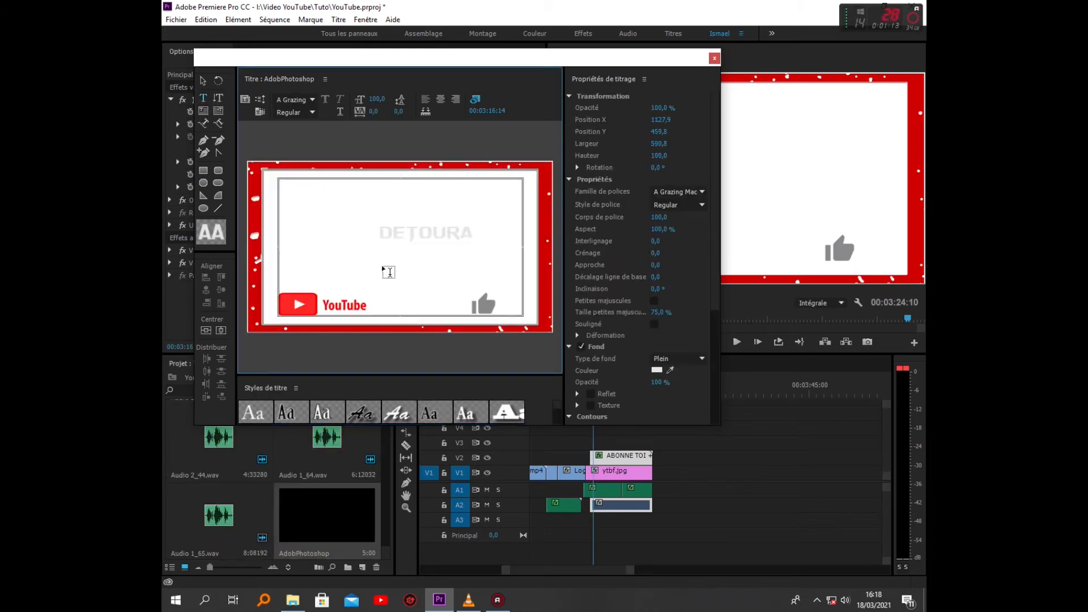
type("GE PHOT")
type("O")
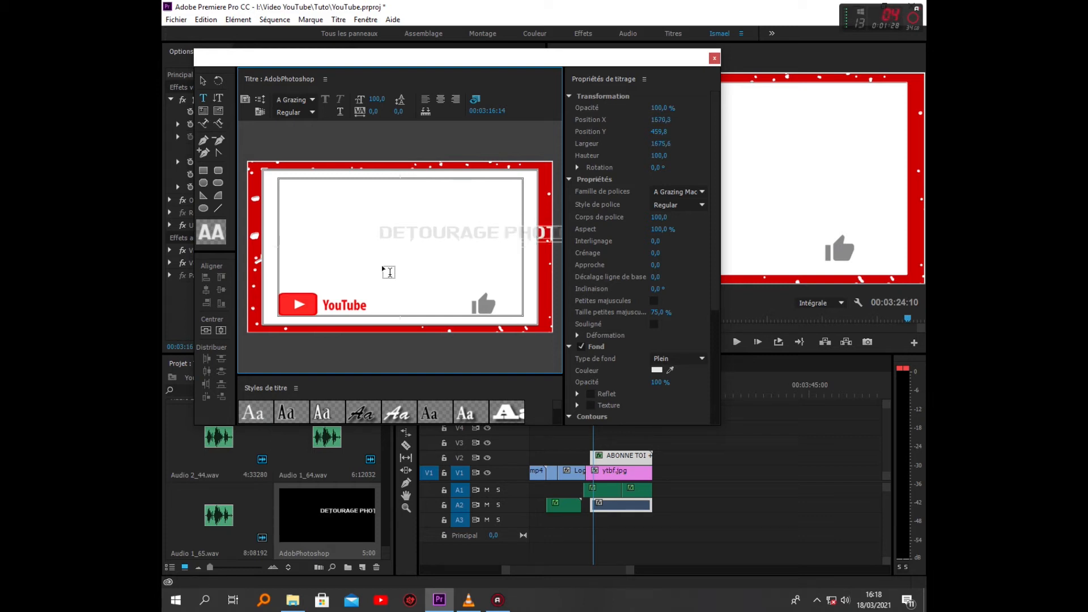
left_click_drag(377, 99, 351, 99)
left_click(203, 81)
left_click_drag(452, 232, 382, 192)
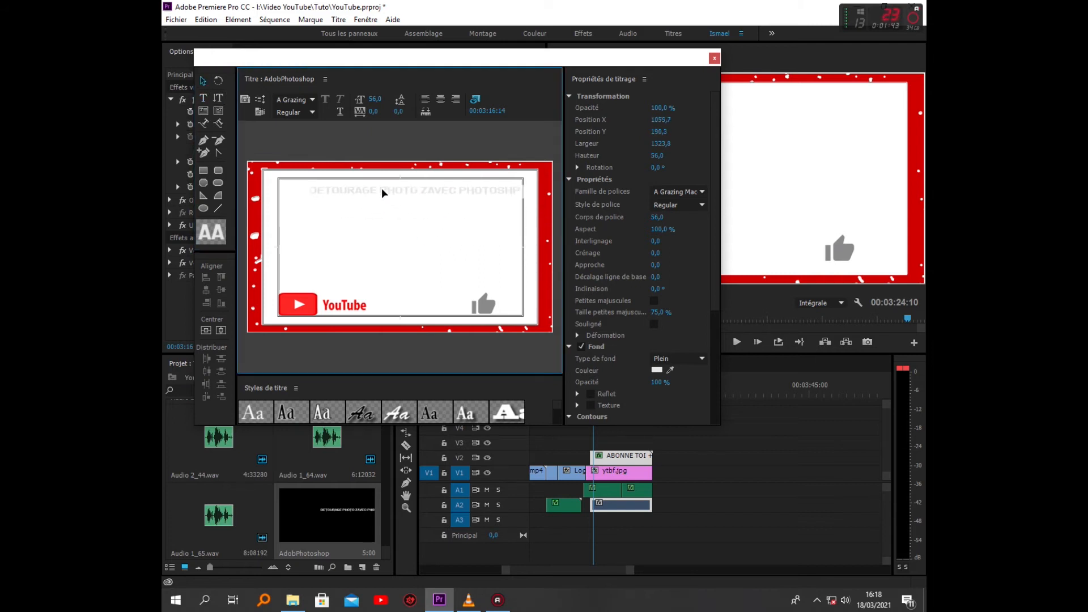
Change the title text's fill color to black and place the AdobPhotoshop title on V4 above the closing image
left_click(657, 371)
left_click(414, 394)
left_click(669, 237)
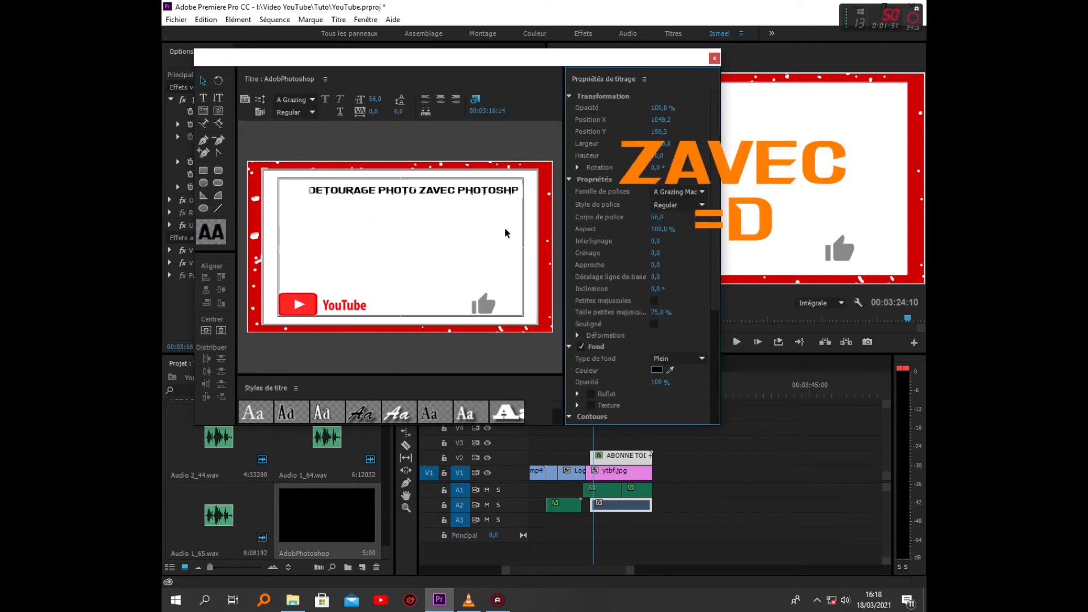
left_click(714, 58)
left_click_drag(348, 518, 601, 431)
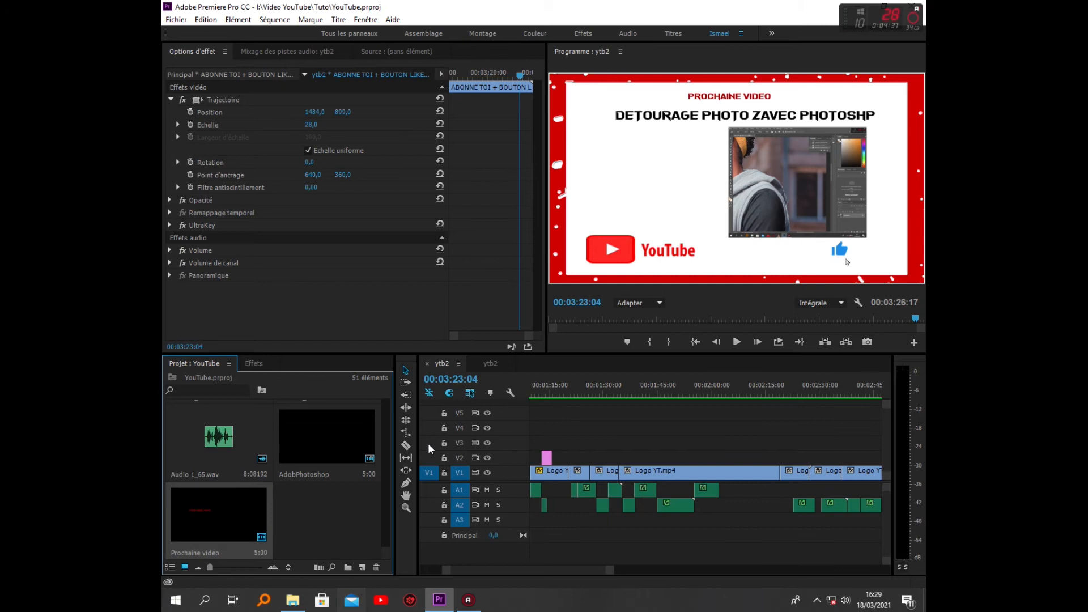
Import the Dakar Flow music file and place it on a new audio track, A4, at the start of the sequence
left_click(857, 7)
left_click_drag(195, 555, 324, 528)
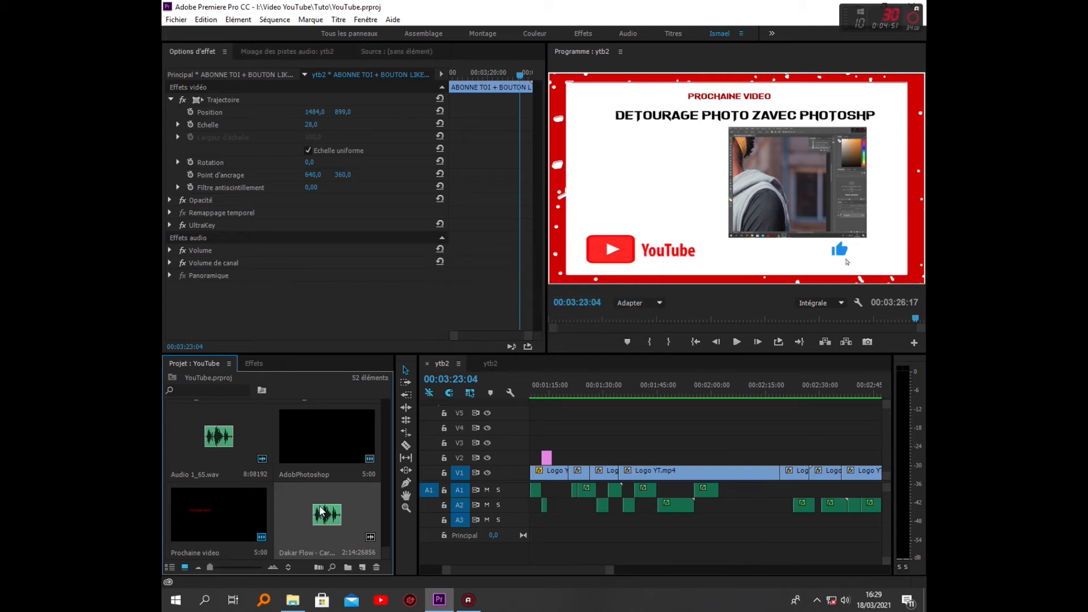
left_click_drag(548, 573, 522, 583)
mouse_move(349, 514)
left_mouse_down()
mouse_move(551, 510)
mouse_move(533, 551)
mouse_move(597, 575)
mouse_move(544, 574)
mouse_move(603, 573)
left_mouse_up()
scroll(570, 570, "down", 2)
Lock audio tracks A1, A2 and A3, and paste a copy of the Dakar Flow clip on A4 at 00:02:14:11
left_click(564, 536)
left_click(461, 490)
left_click(444, 489)
left_click(444, 504)
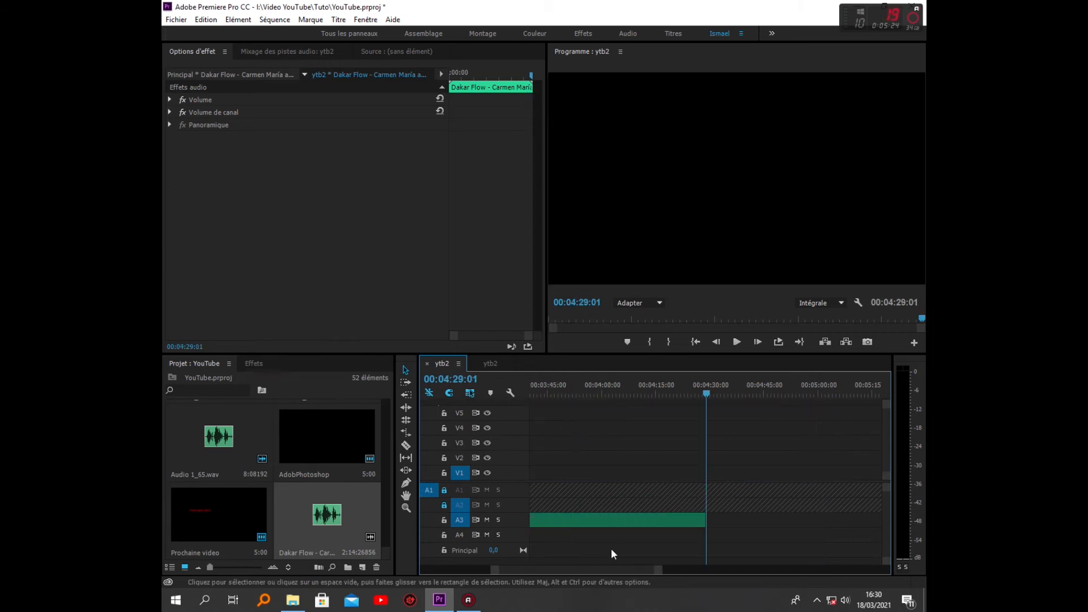
left_click_drag(593, 569, 551, 570)
key("ctrl+z")
left_click(444, 520)
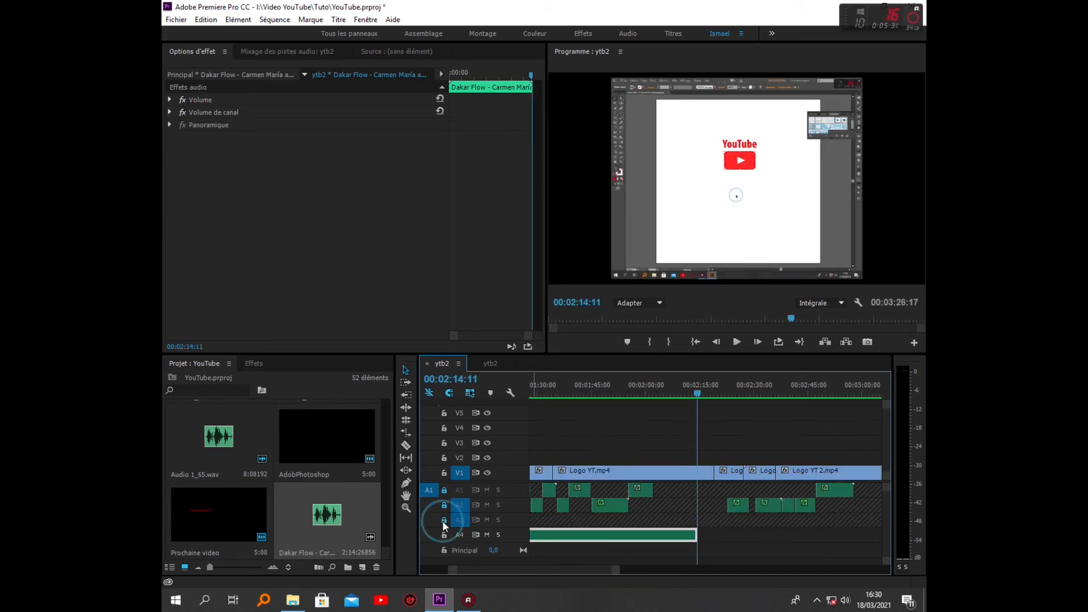
key("ctrl+v")
Split the second Dakar Flow clip on A4 at 00:03:26:02 and delete the part extending past the video
mouse_move(655, 571)
left_mouse_down()
mouse_move(707, 571)
mouse_move(674, 571)
left_mouse_up()
left_click_drag(852, 394, 776, 431)
left_click(406, 446)
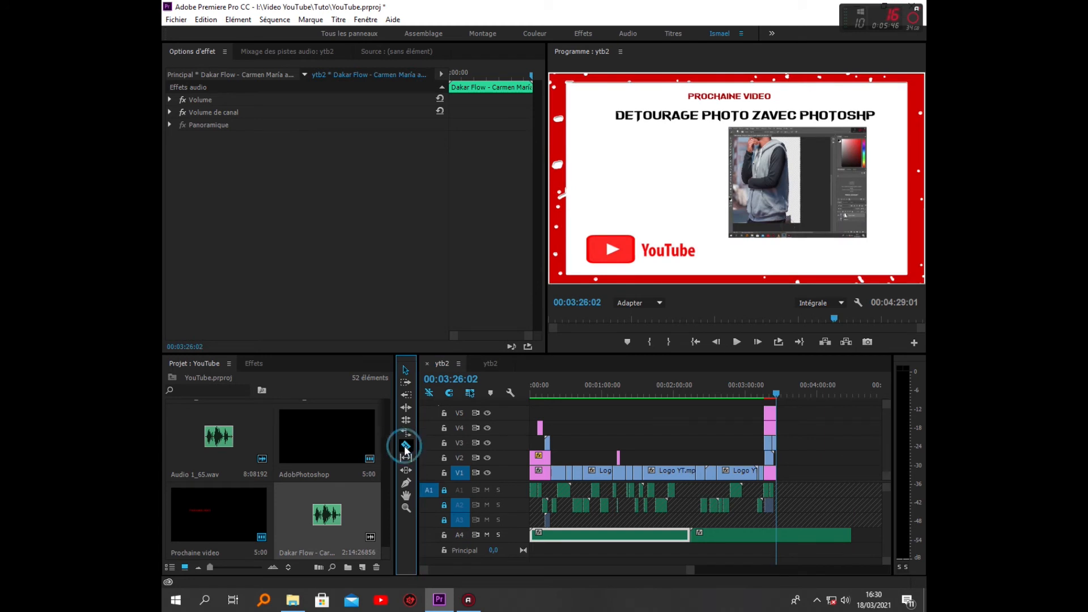
left_click(779, 535)
key("Delete")
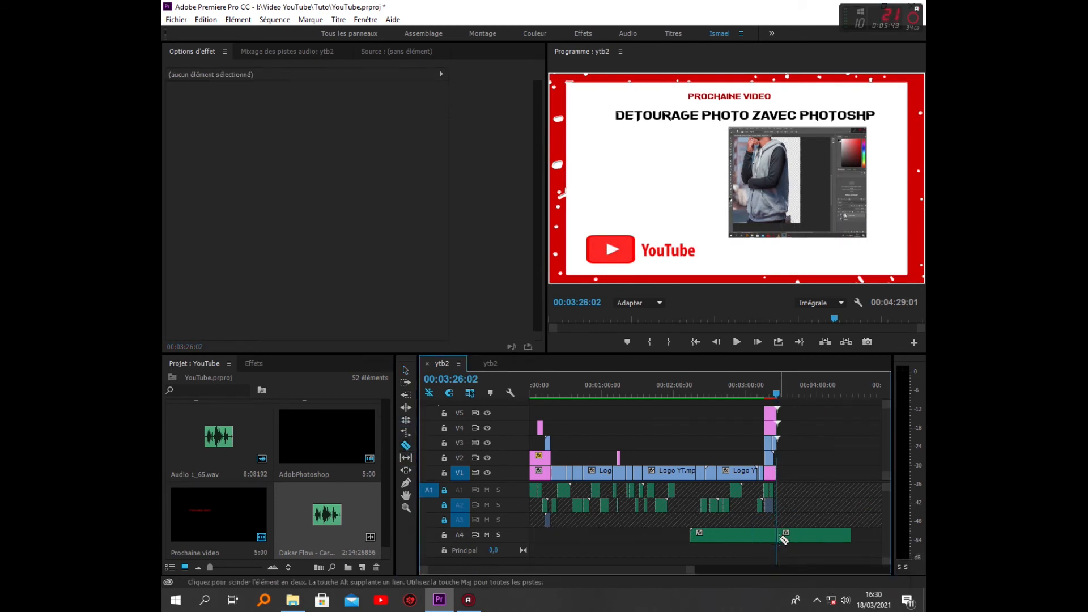
key("ctrl+z")
left_click(406, 369)
left_click(803, 537)
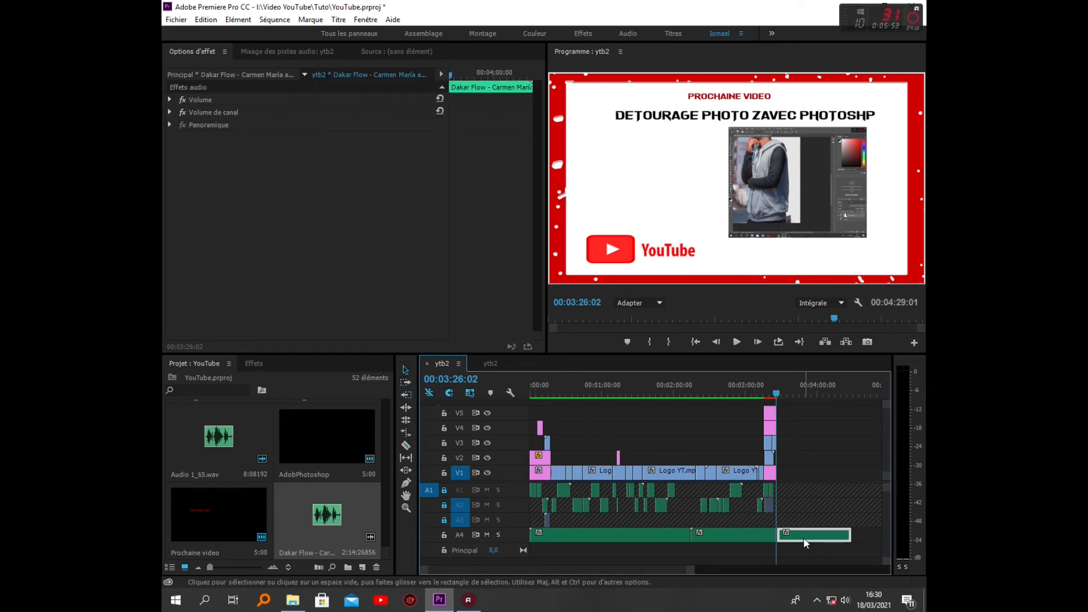
key("Delete")
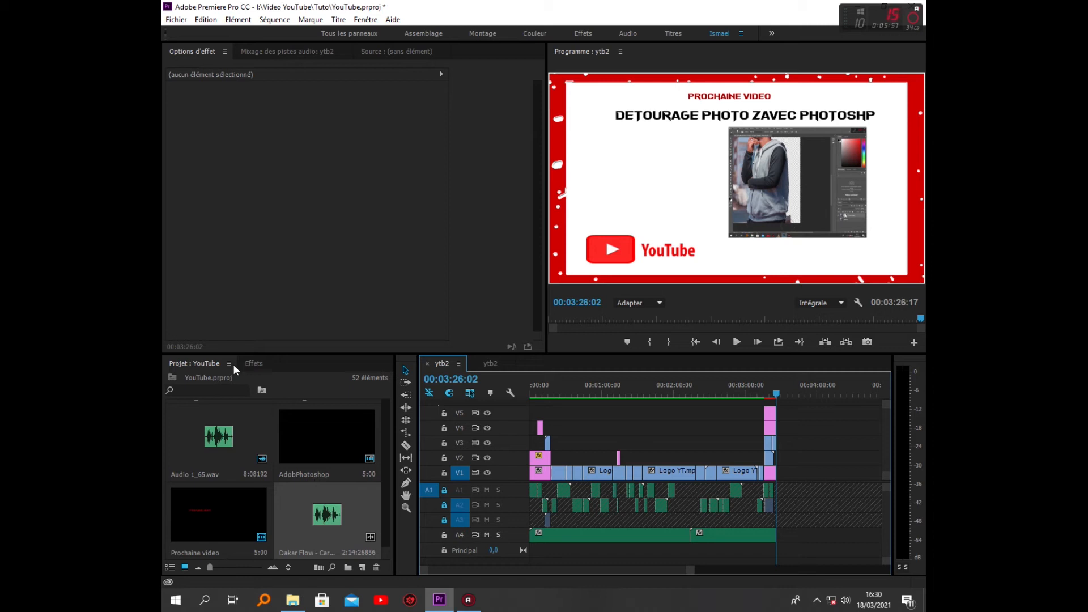
Clear the effects search and examine the audio effects and the Fondu croisé audio transitions
left_click(250, 363)
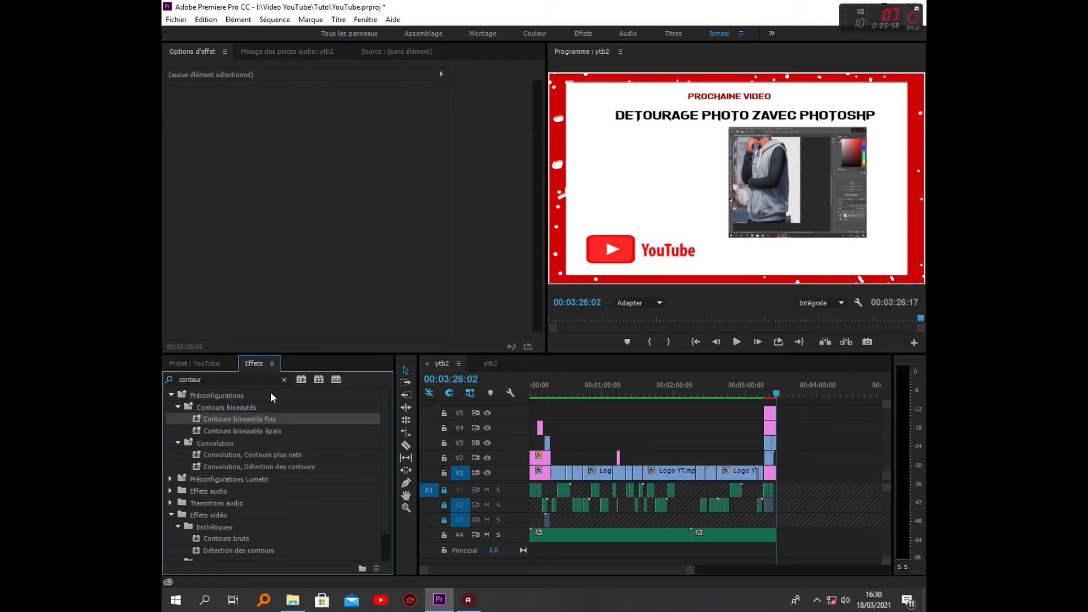
left_click(283, 379)
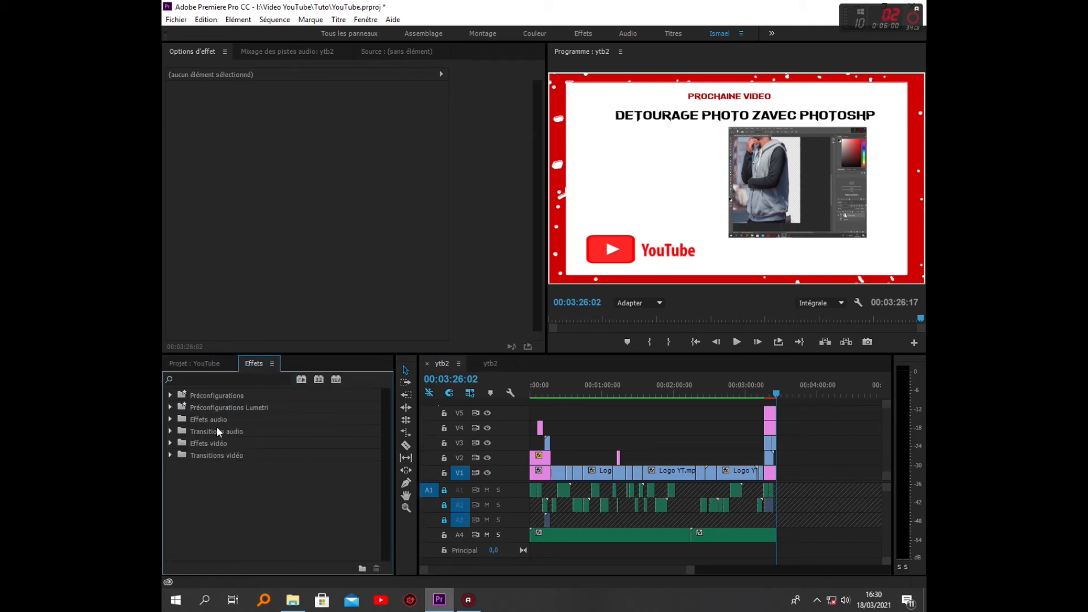
left_click(171, 420)
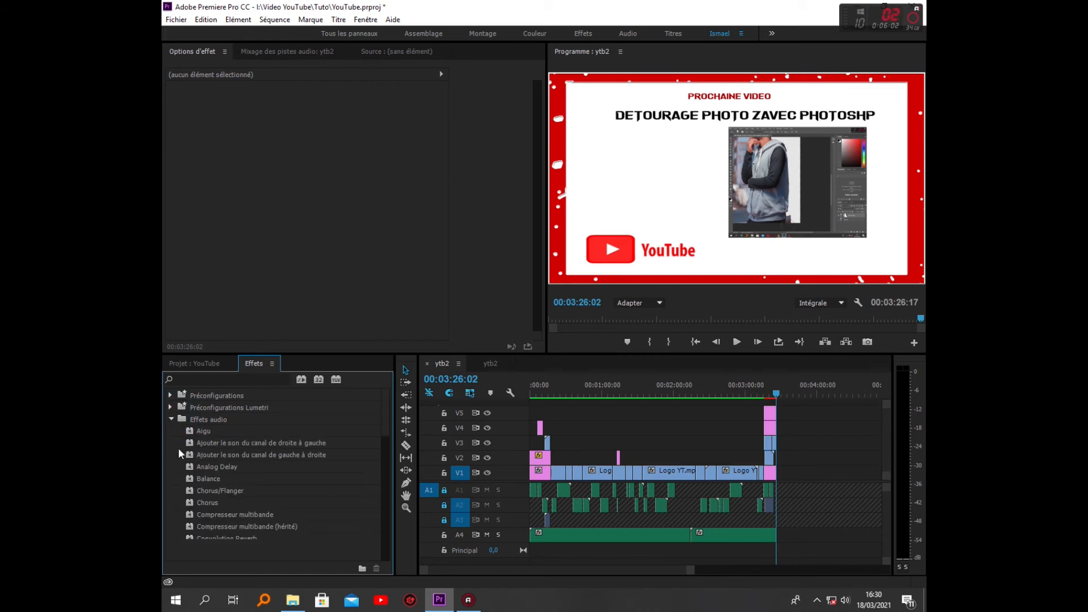
left_click(173, 420)
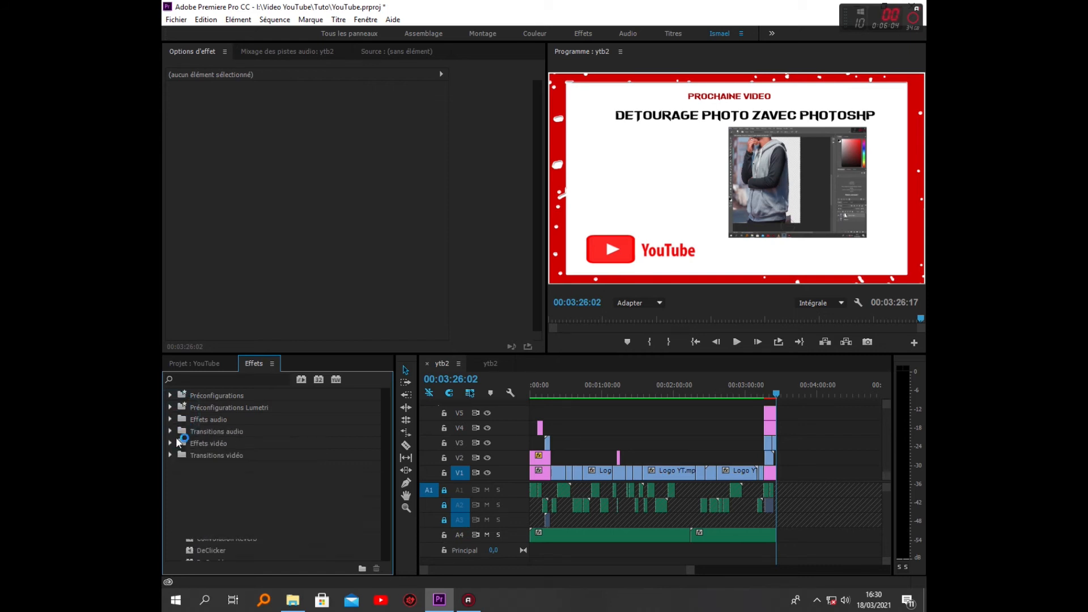
left_click(171, 432)
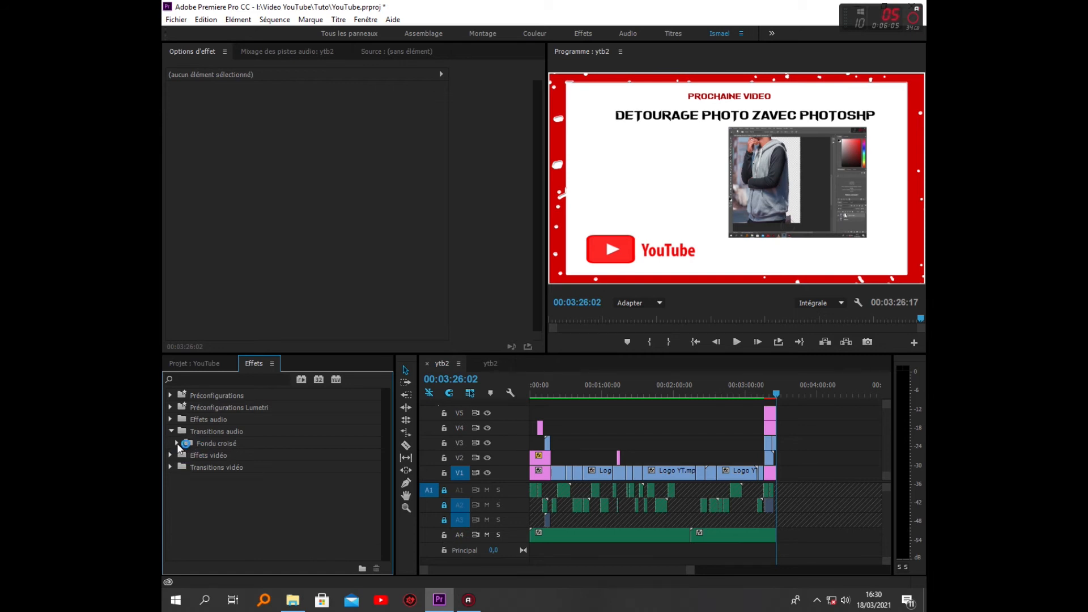
left_click_drag(232, 455, 208, 395)
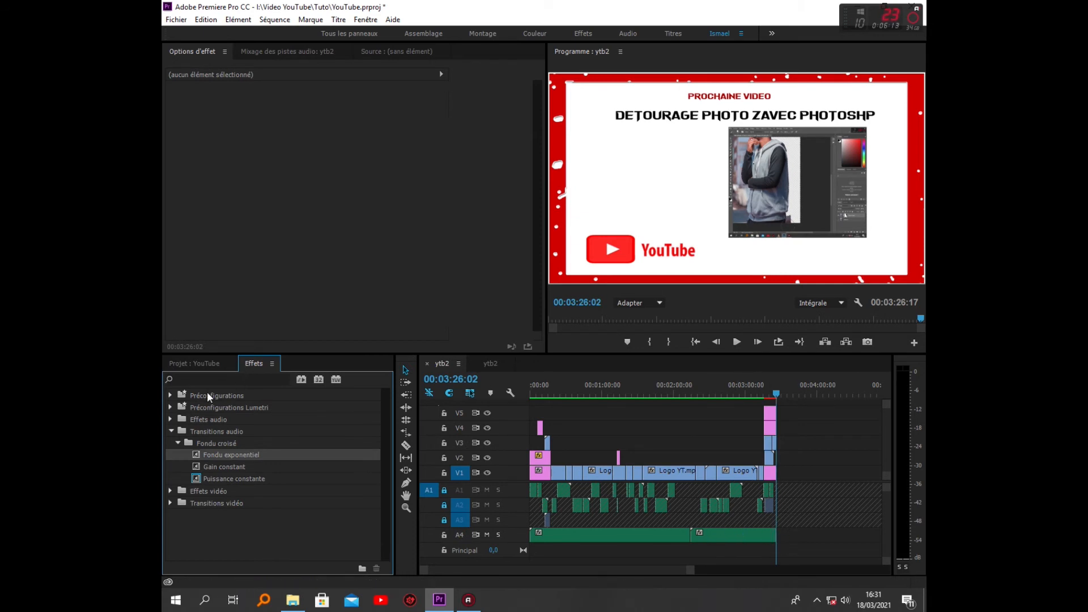
Apply the Fondu au noir transition to the closing image at the end of the sequence and save the project
left_click(171, 431)
left_click(170, 454)
left_click(174, 491)
left_click(229, 528)
left_click_drag(229, 528, 680, 471)
left_click_drag(764, 475, 775, 475)
key("ctrl+s")
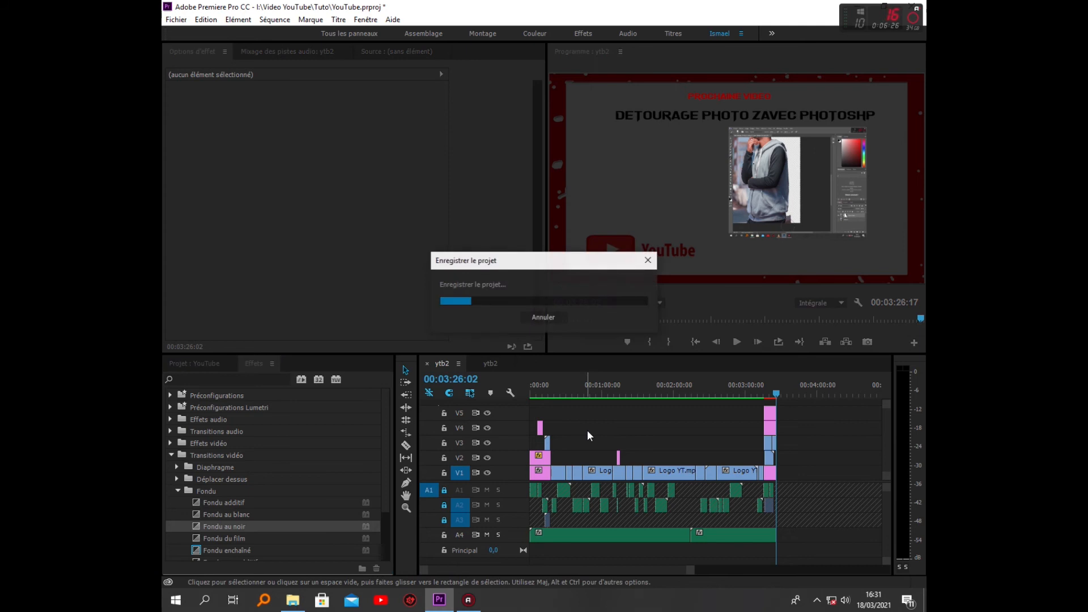
Adjust the audio gain of the first Dakar Flow clip on A4 by -25 dB
left_click(556, 537)
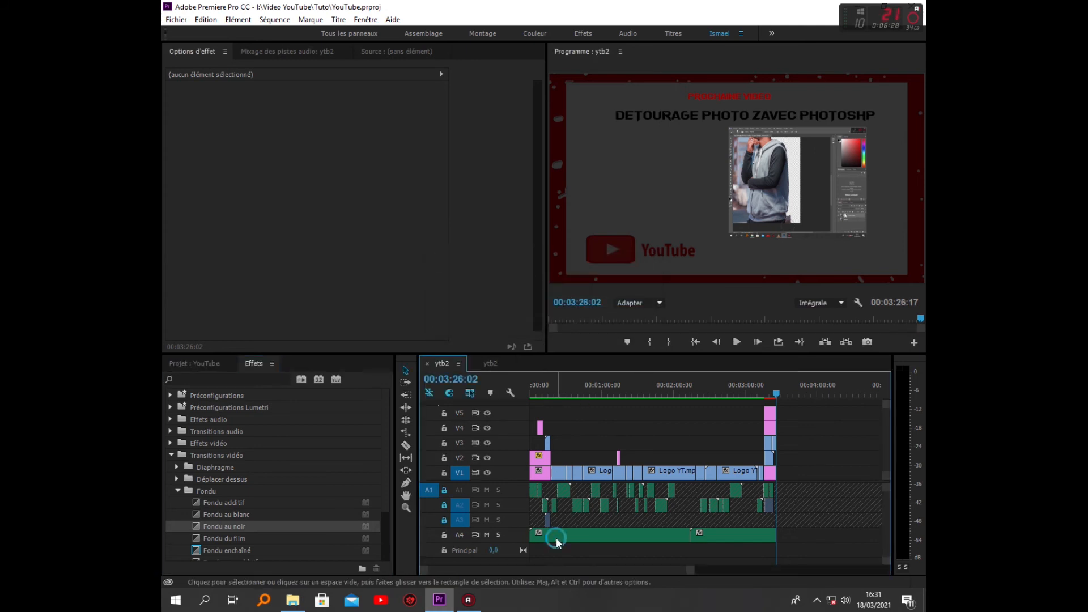
right_click(556, 537)
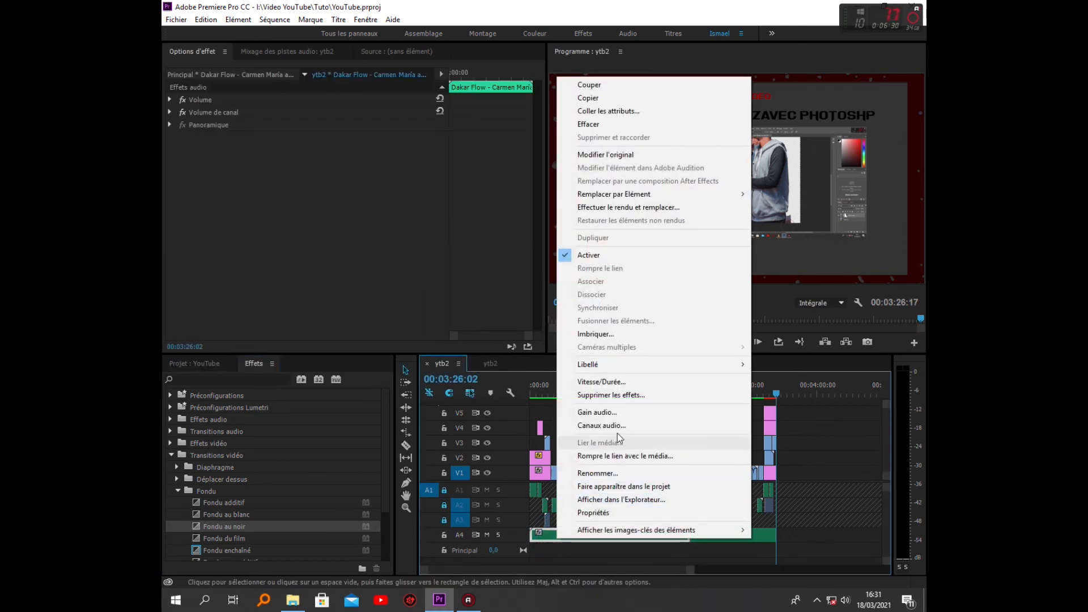
left_click(616, 412)
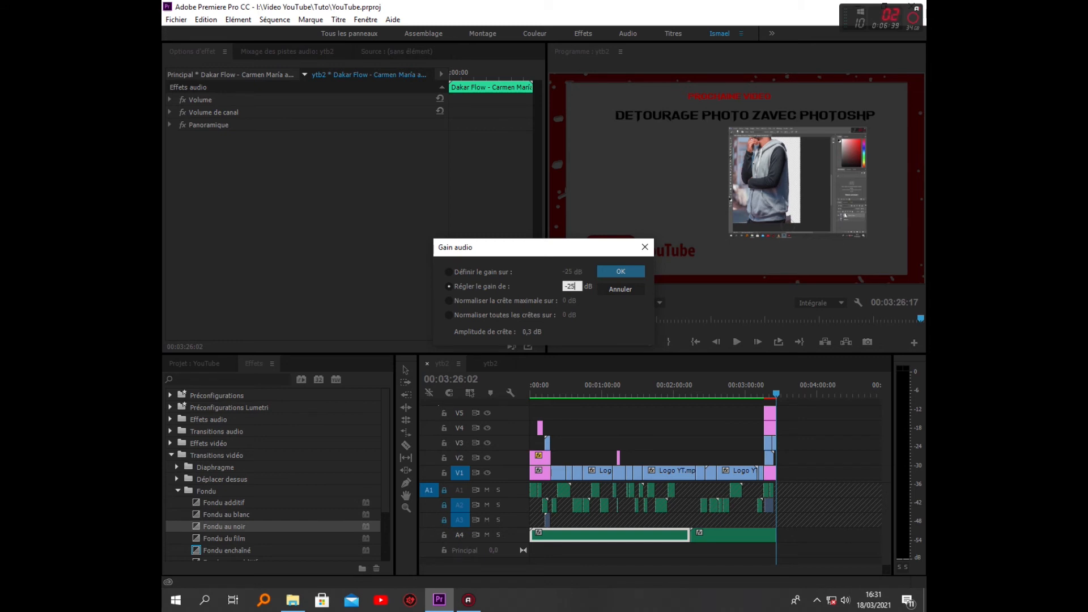
left_click(621, 272)
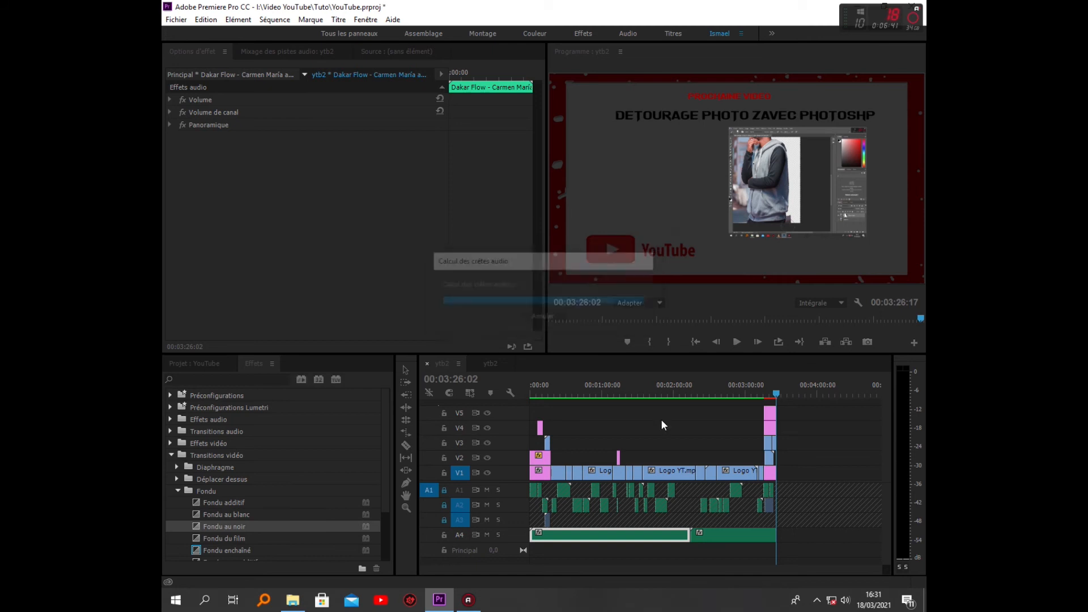
Adjust the audio gain of the second Dakar Flow clip on A4 by -25 dB
left_click(722, 534)
right_click(721, 535)
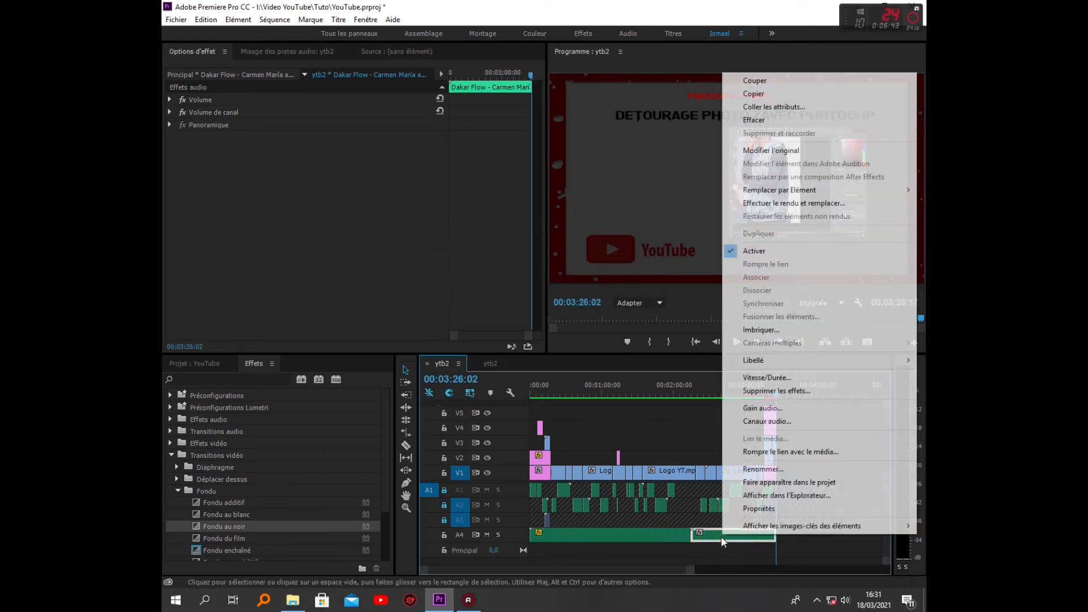
left_click(766, 408)
type("-")
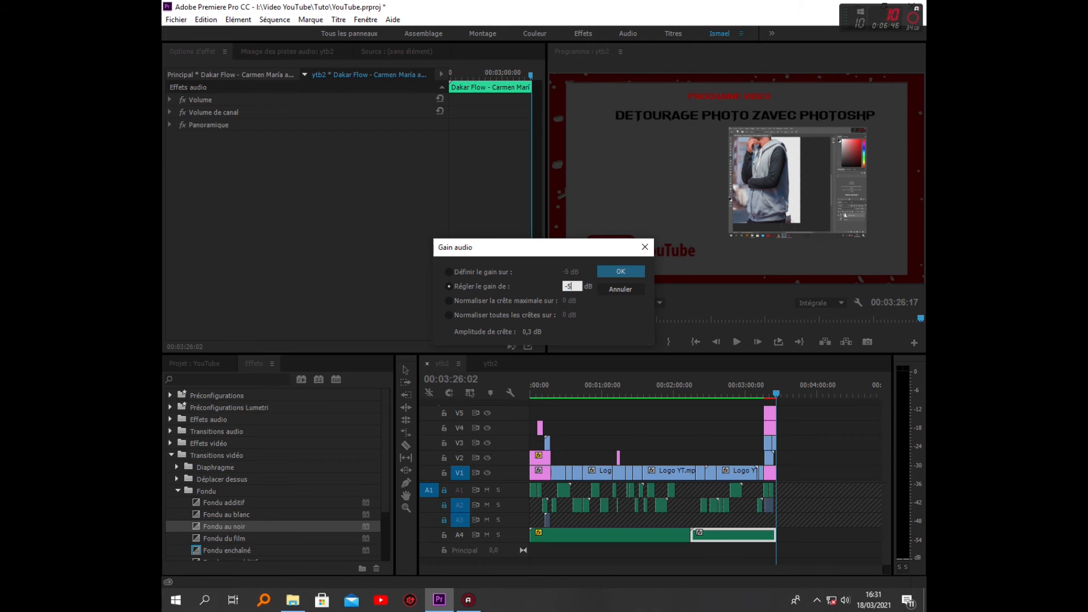
type("25")
left_click(626, 271)
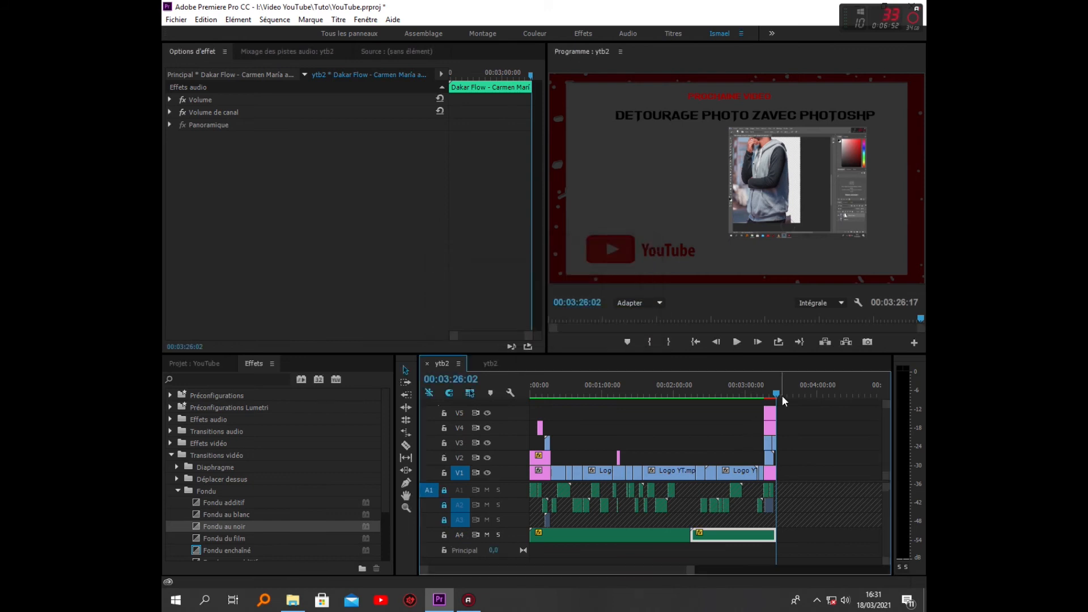
Play the sequence from its start to check the music level against the voice-over
left_click_drag(777, 397, 494, 447)
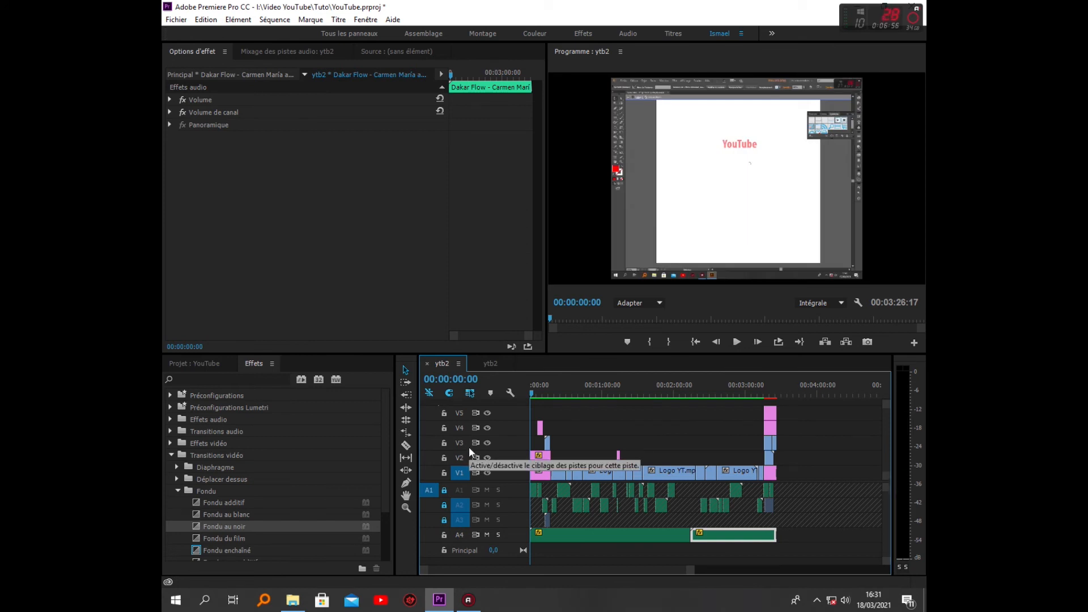
key("space")
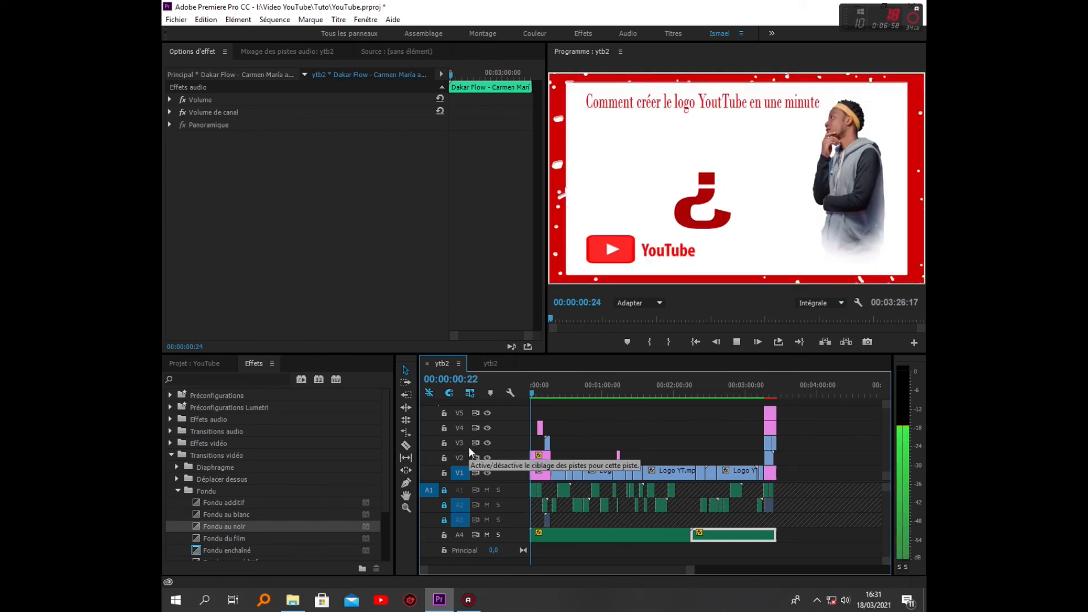
key("Home")
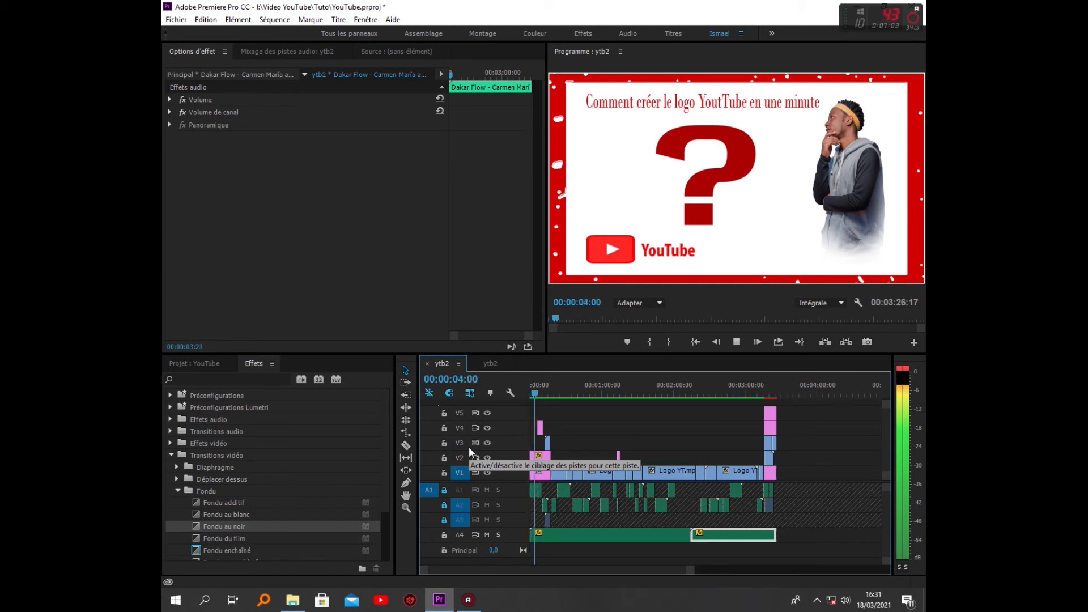
key("Up")
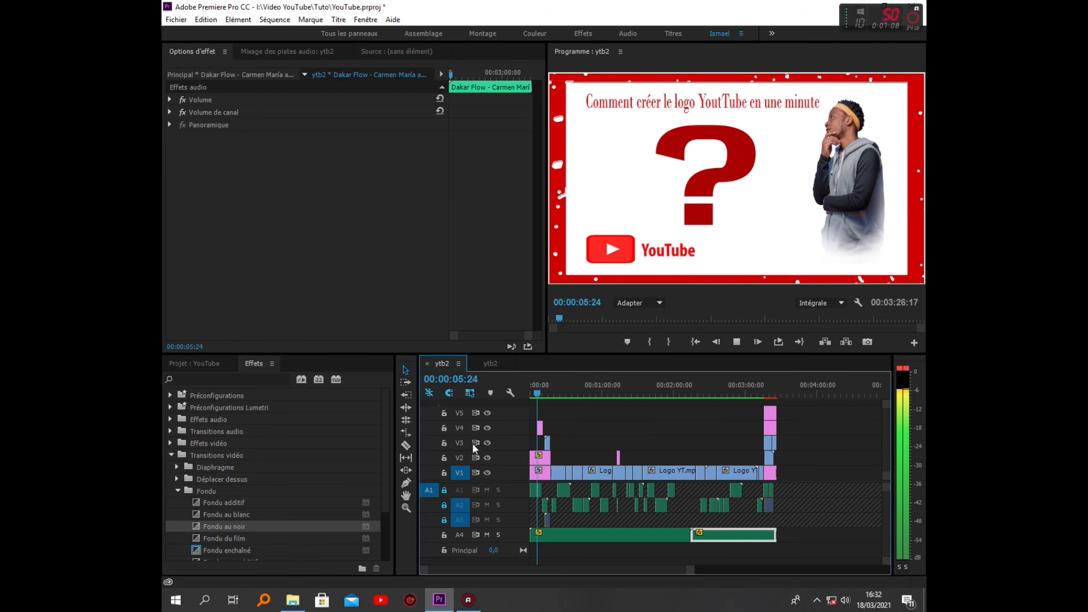
Raise the first Dakar Flow clip's audio gain to -20 dB and play the sequence to check it
left_click(606, 535)
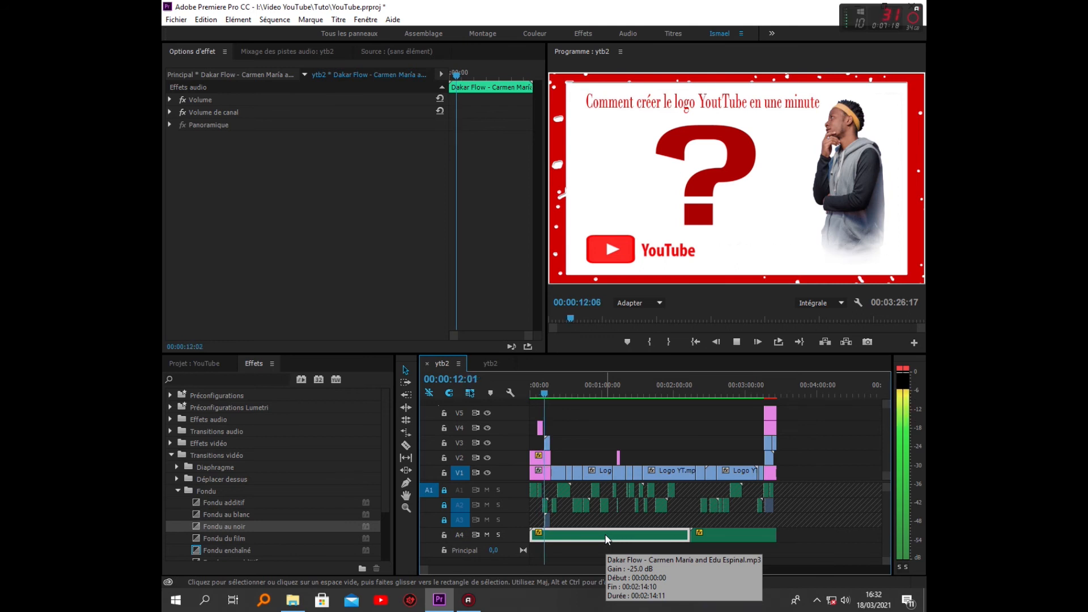
right_click(605, 535)
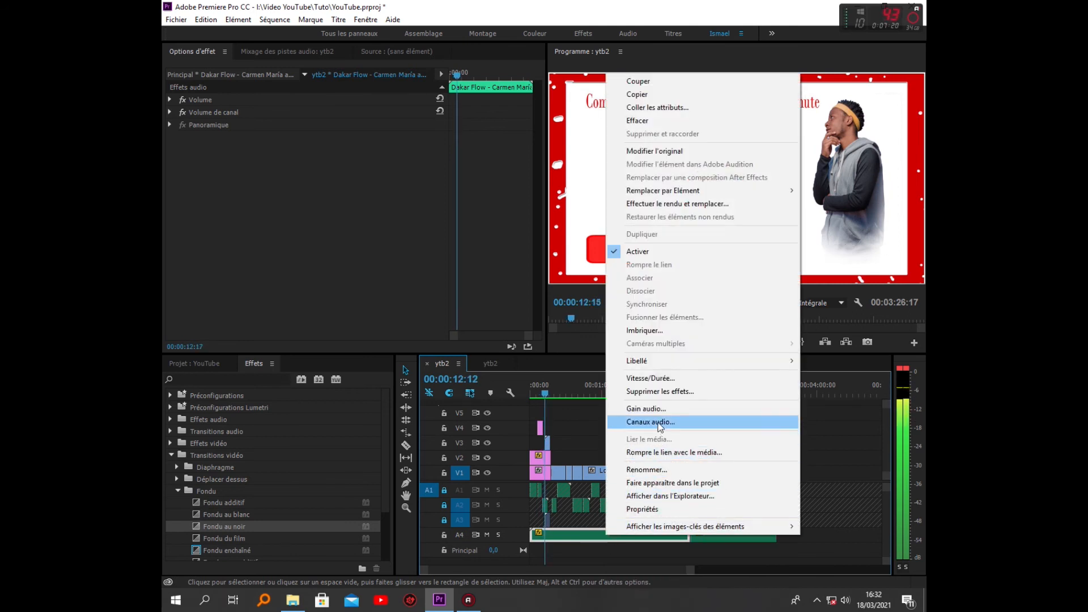
left_click(648, 408)
left_click(620, 272)
key("space")
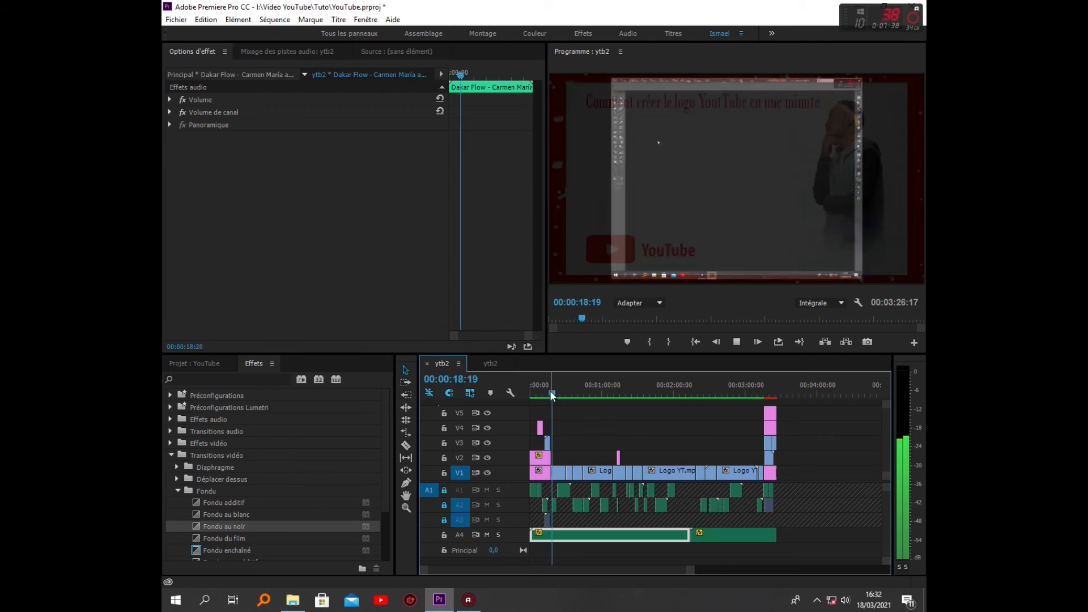
Readjust the first Dakar Flow clip's audio gain and play the sequence from about 00:00:20:00 to check the balance
right_click(583, 533)
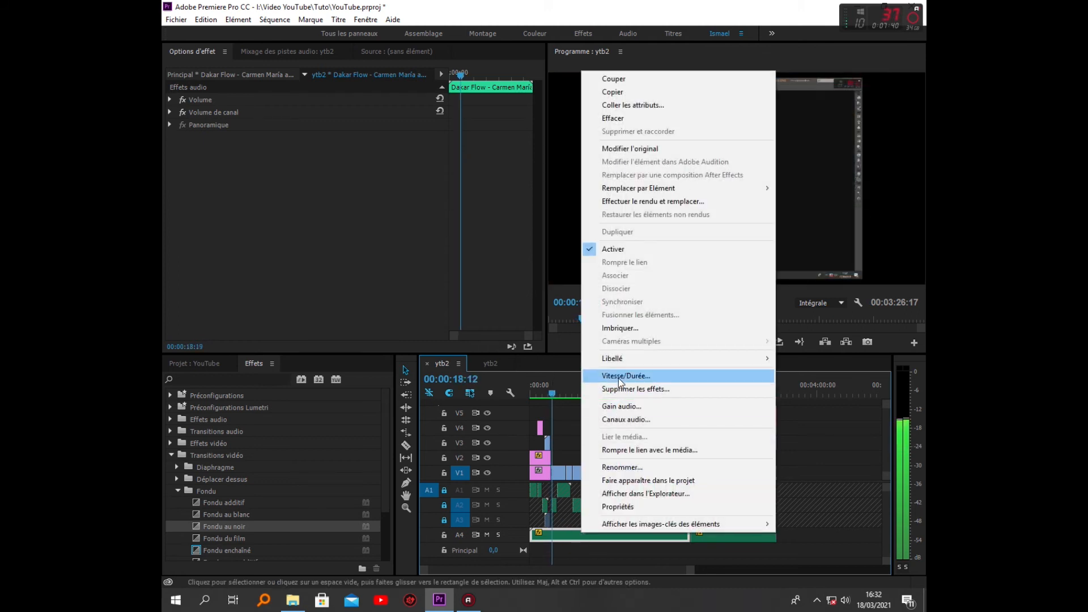
left_click(628, 406)
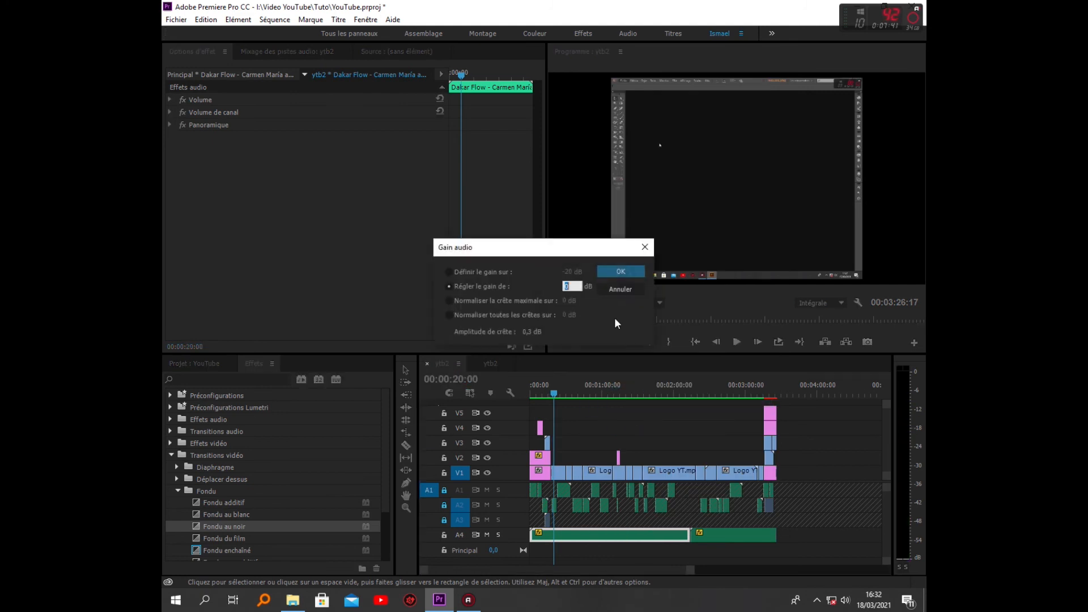
left_click(624, 271)
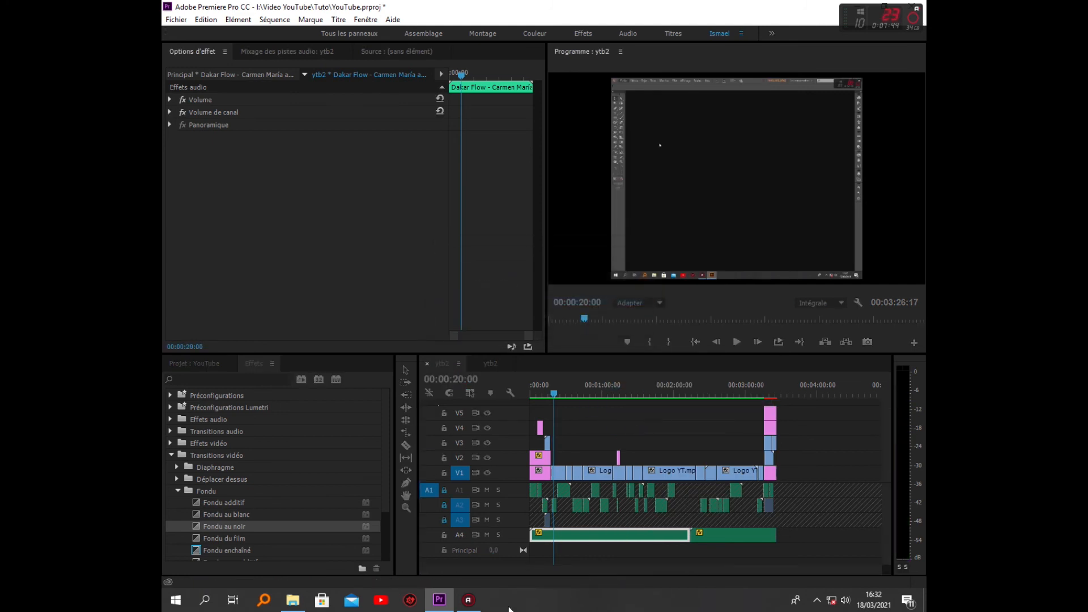
key("space")
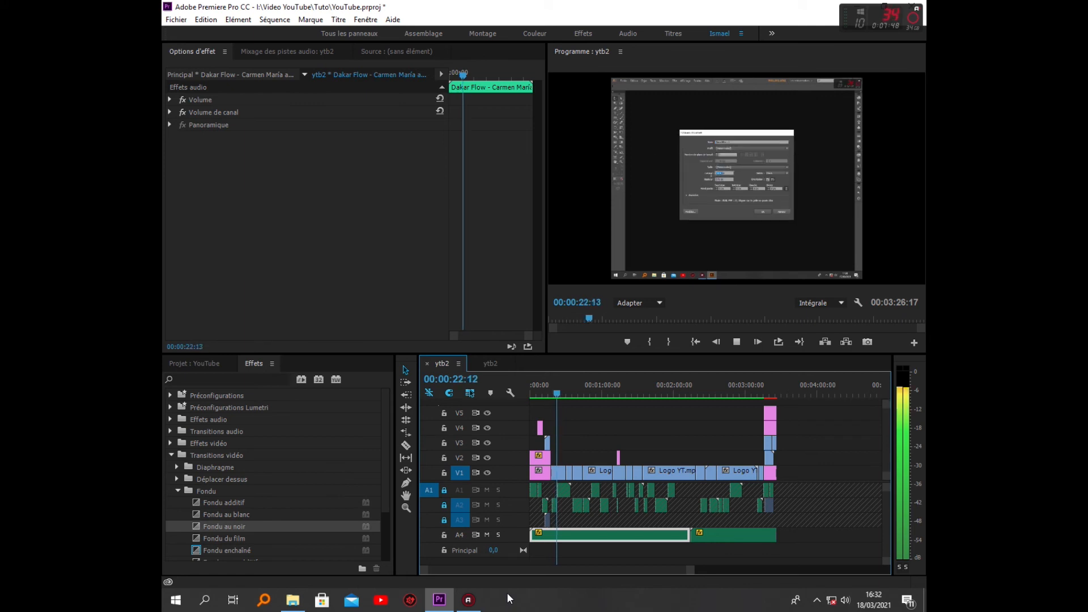
key("space")
key("space")
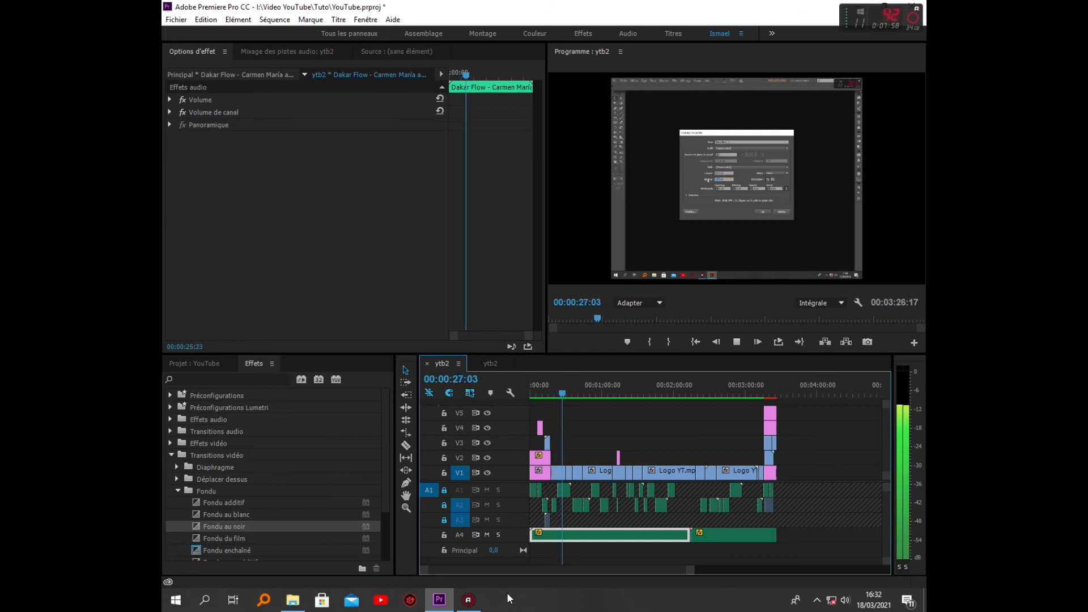
left_click_drag(563, 396, 590, 401)
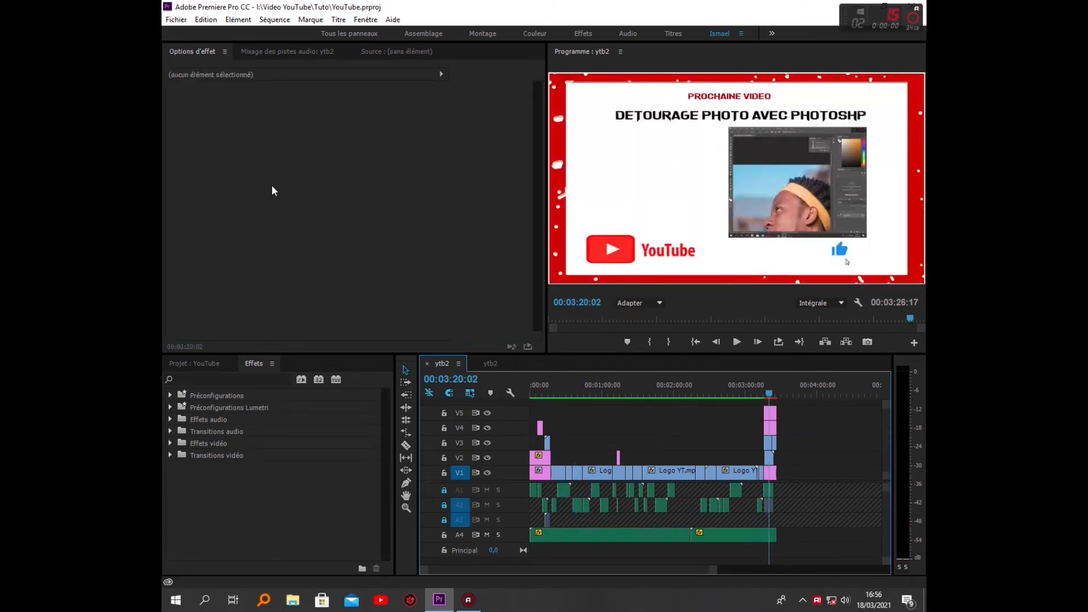
Open the media export settings for the sequence and name the output file "Création du logo YouTube Avec illustrateur" in the Rendu folder
left_click(173, 19)
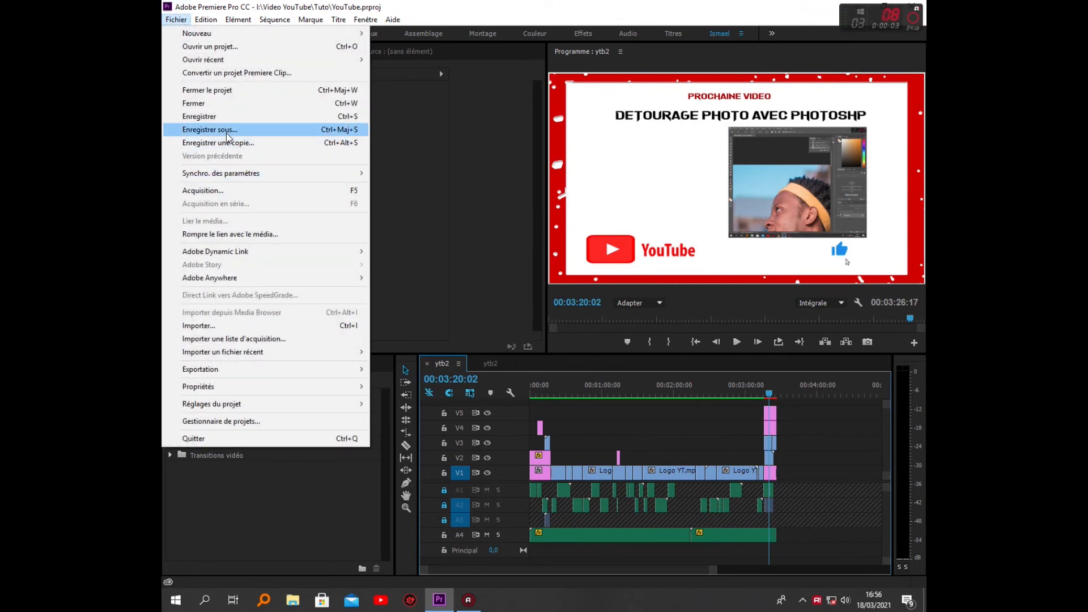
mouse_move(220, 370)
left_click(400, 369)
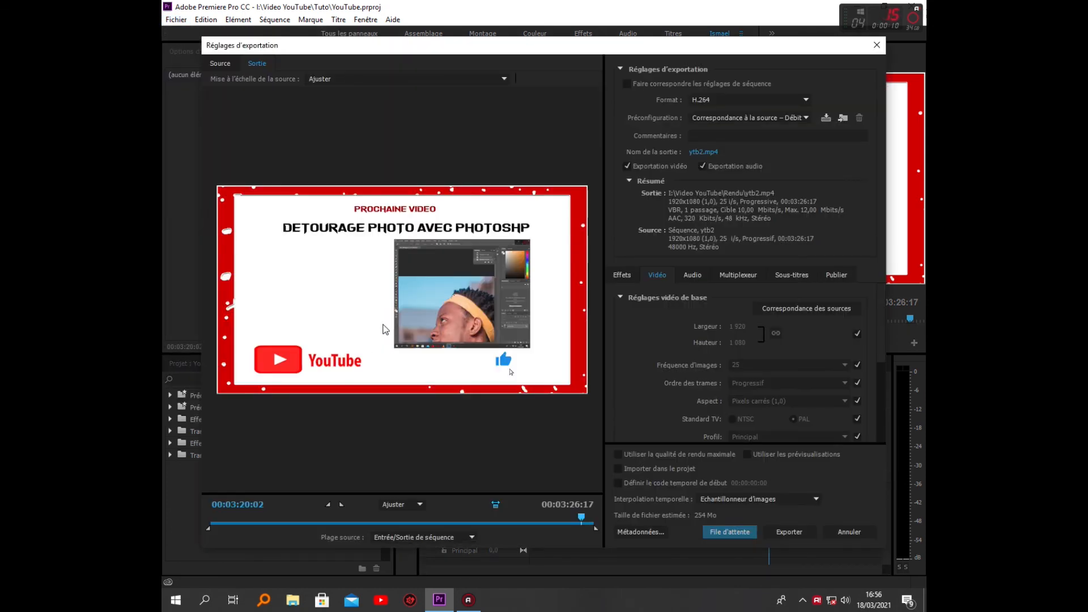
left_click(701, 153)
type("Cr")
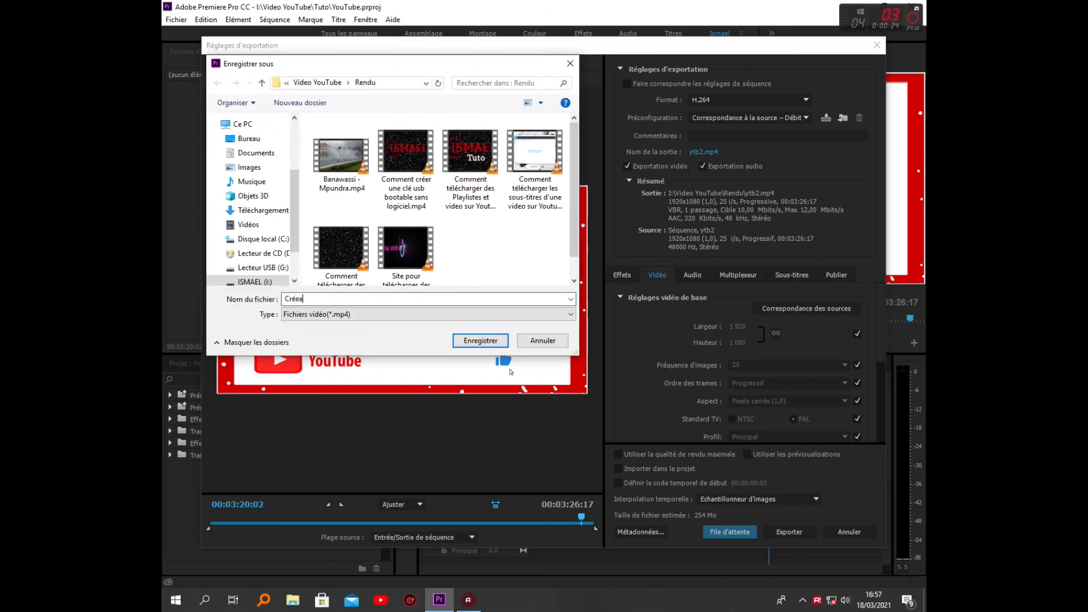
type("éation du logo YouTube Avec illustrateur")
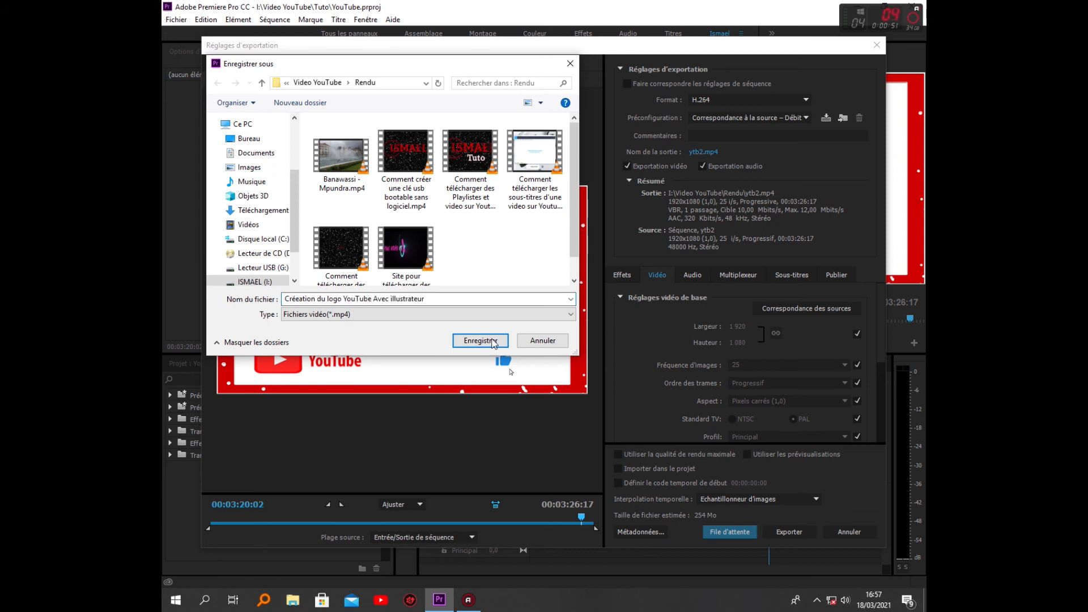
left_click(481, 341)
Apply the YouTube 1080p HD preset to the H.264 export and export the sequence immediately
left_click(730, 532)
left_click(782, 120)
left_click(426, 596)
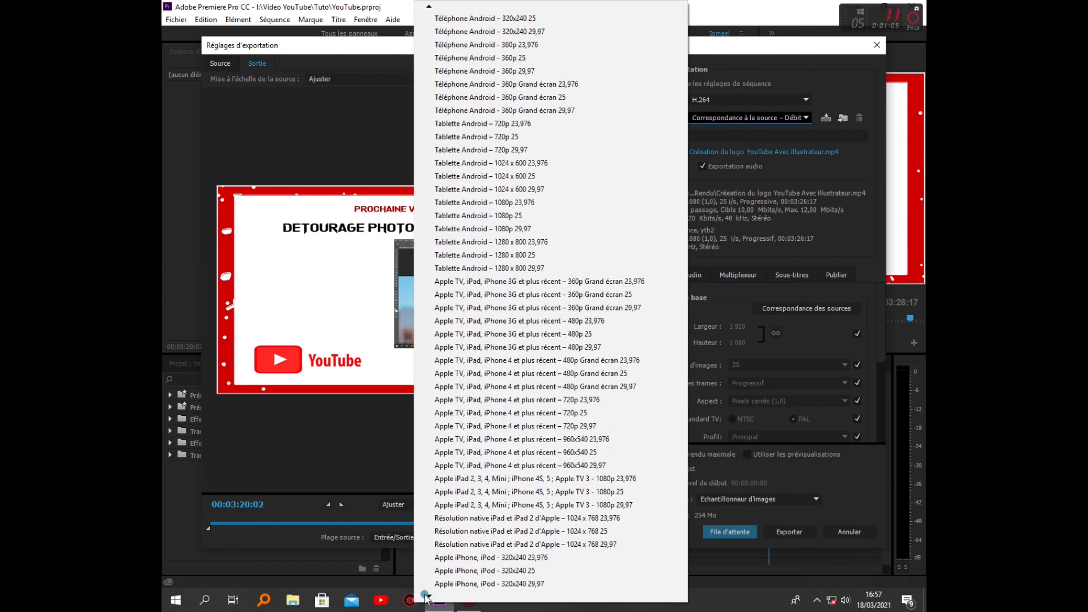
left_click(427, 598)
left_click(427, 598)
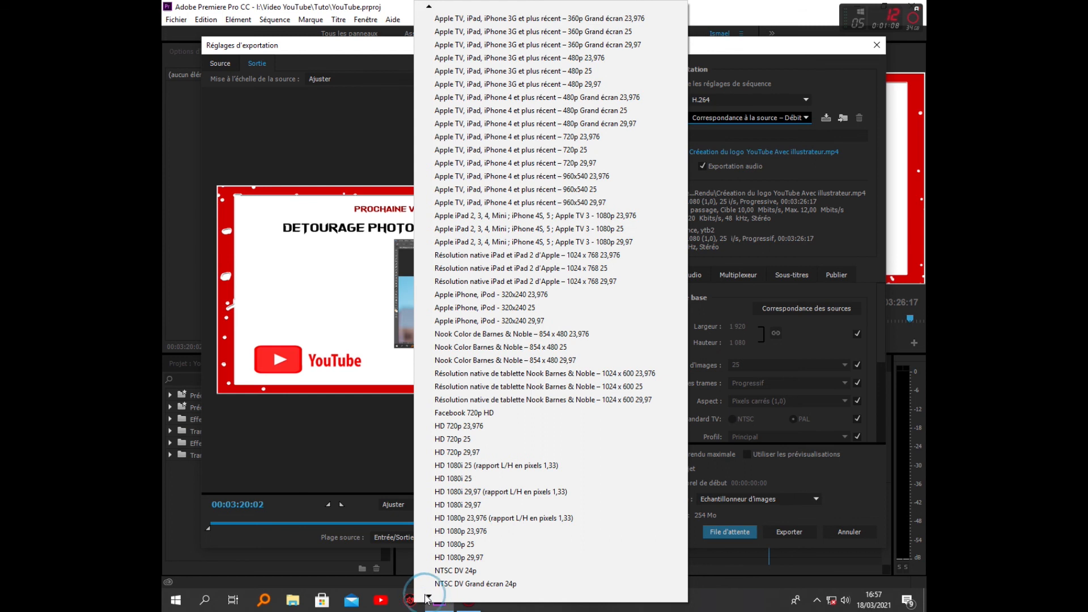
left_click(427, 598)
left_click(529, 570)
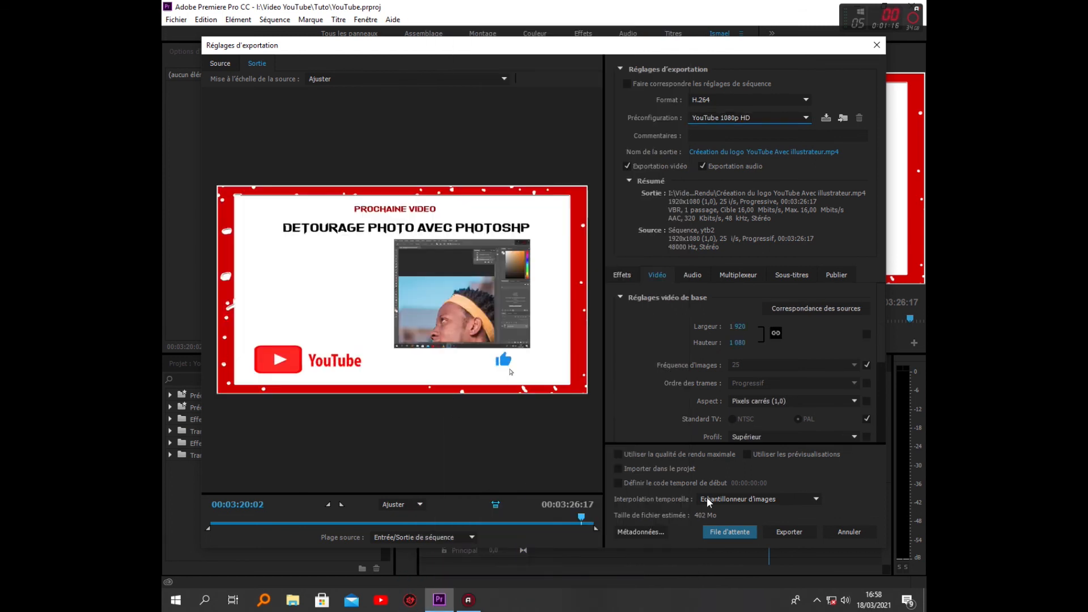
left_click(790, 533)
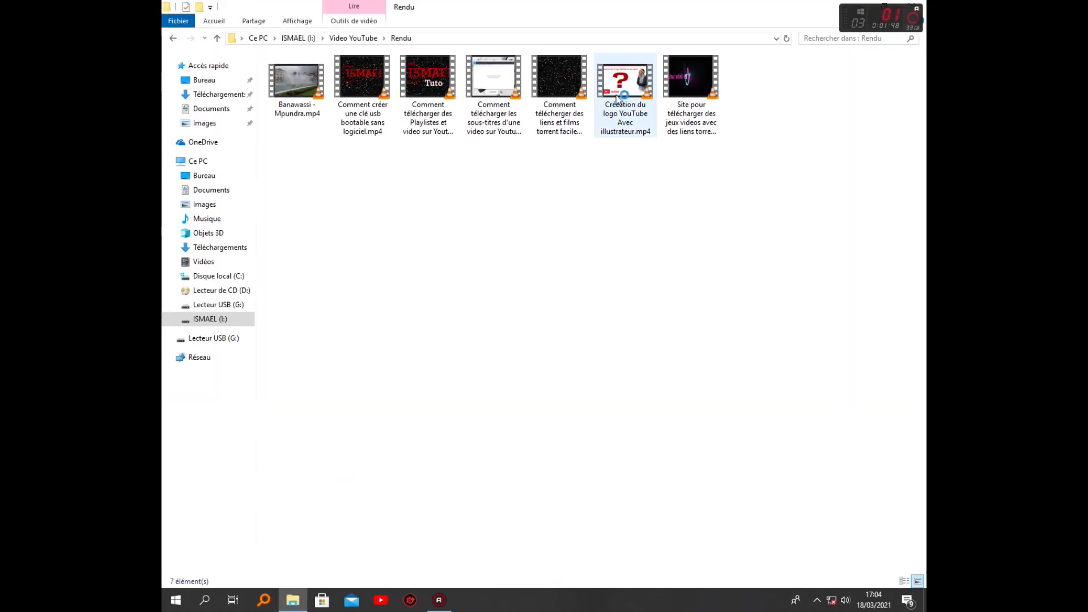
Open the exported Créeation du logo YouTube Avec illustrateur.mp4 in VLC and watch its opening in full screen
double_click(617, 96)
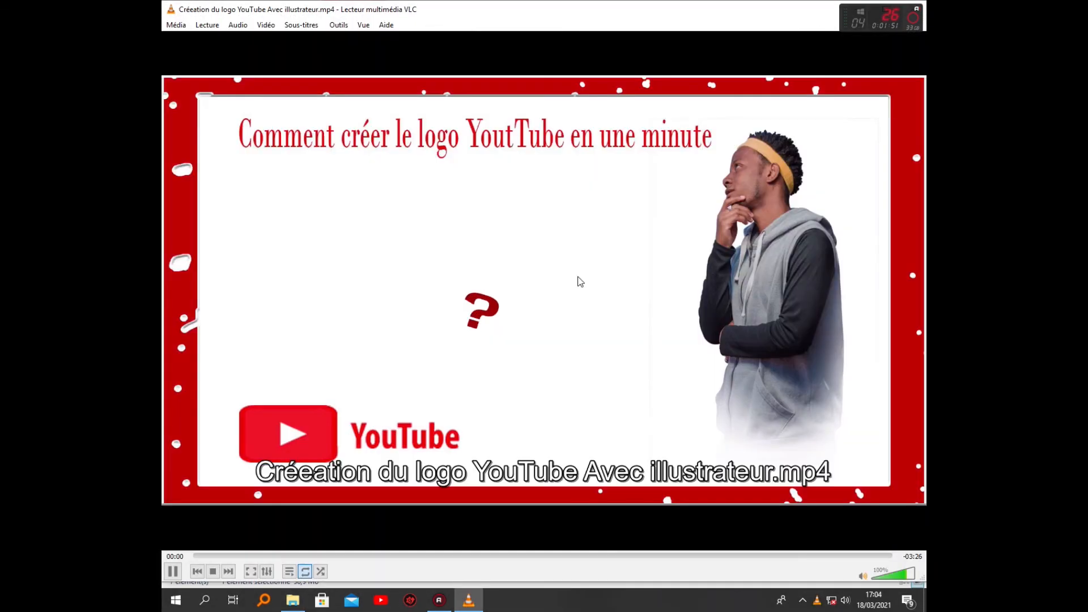
double_click(578, 281)
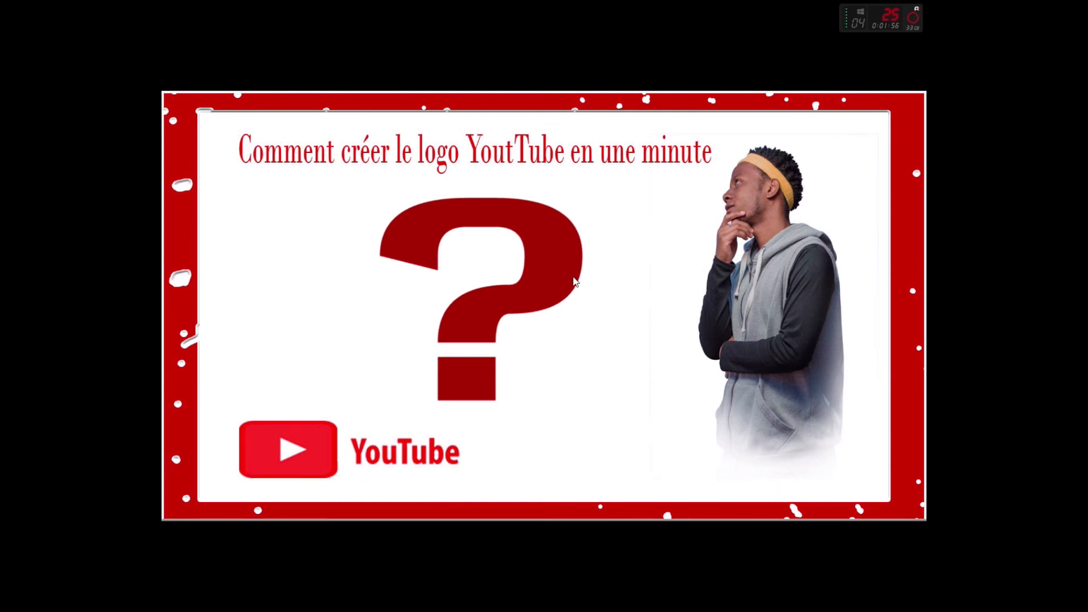
mouse_move(452, 410)
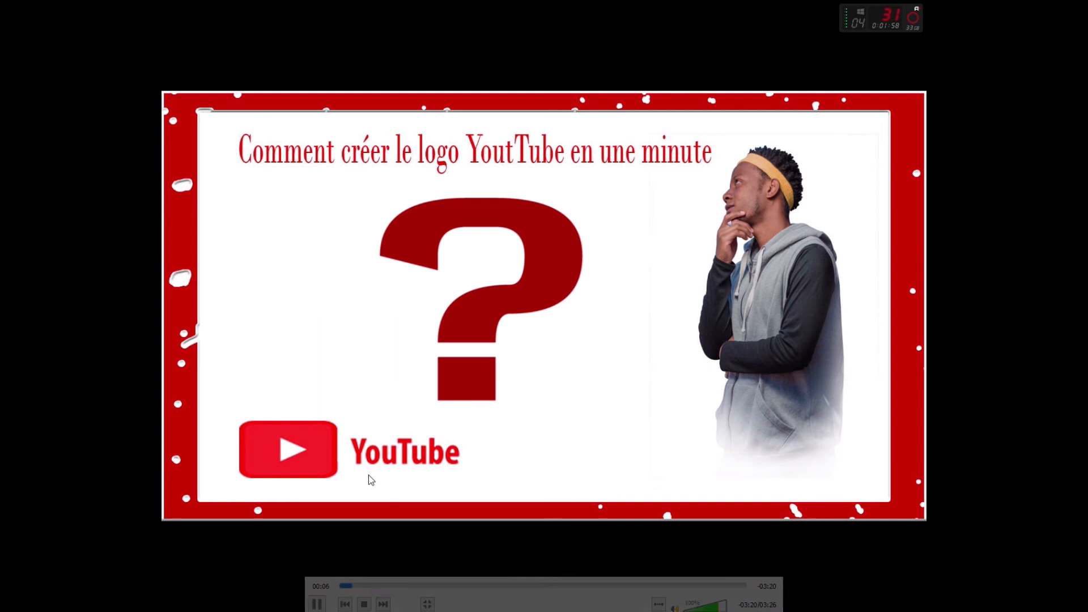
mouse_move(343, 485)
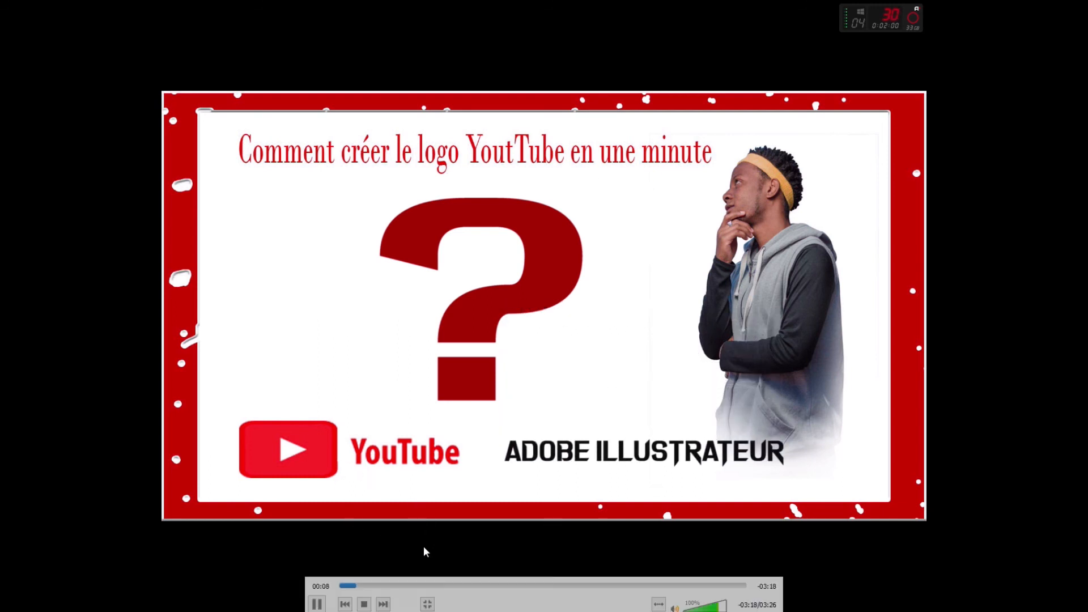
Skim the exported video through about 02:10, 02:41 and 03:17 to its ending, and leave full-screen playback
left_click(417, 585)
left_click_drag(417, 585, 598, 585)
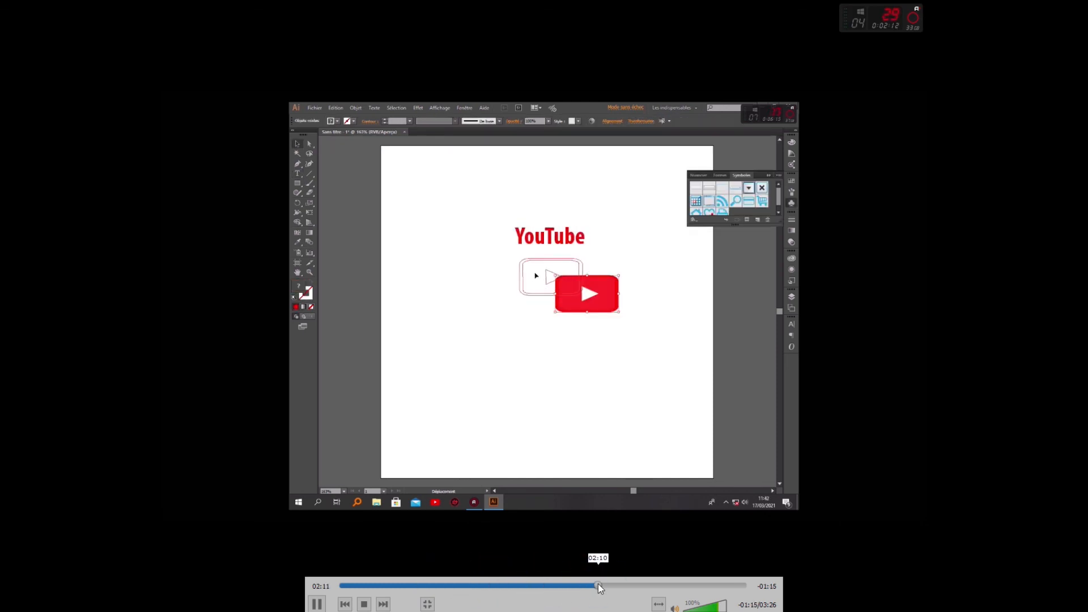
left_click(656, 585)
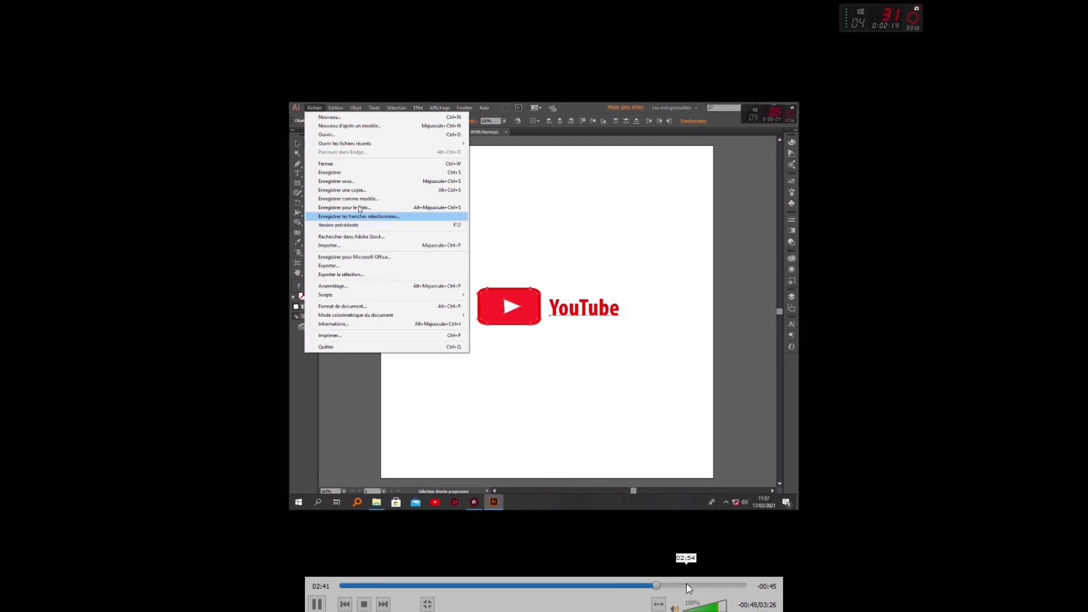
left_click(686, 584)
left_click(730, 586)
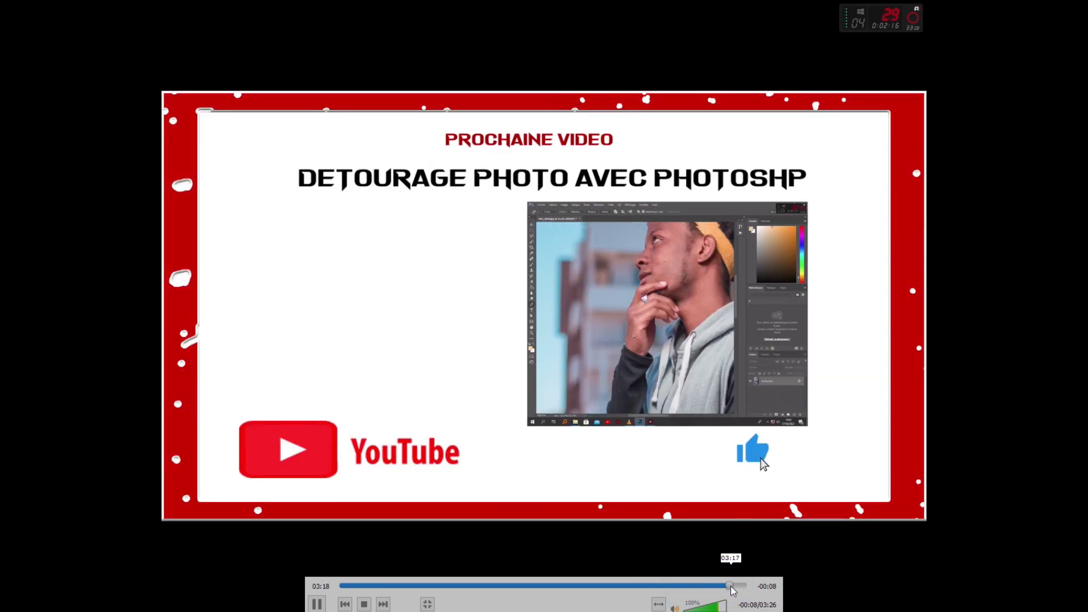
left_click(740, 586)
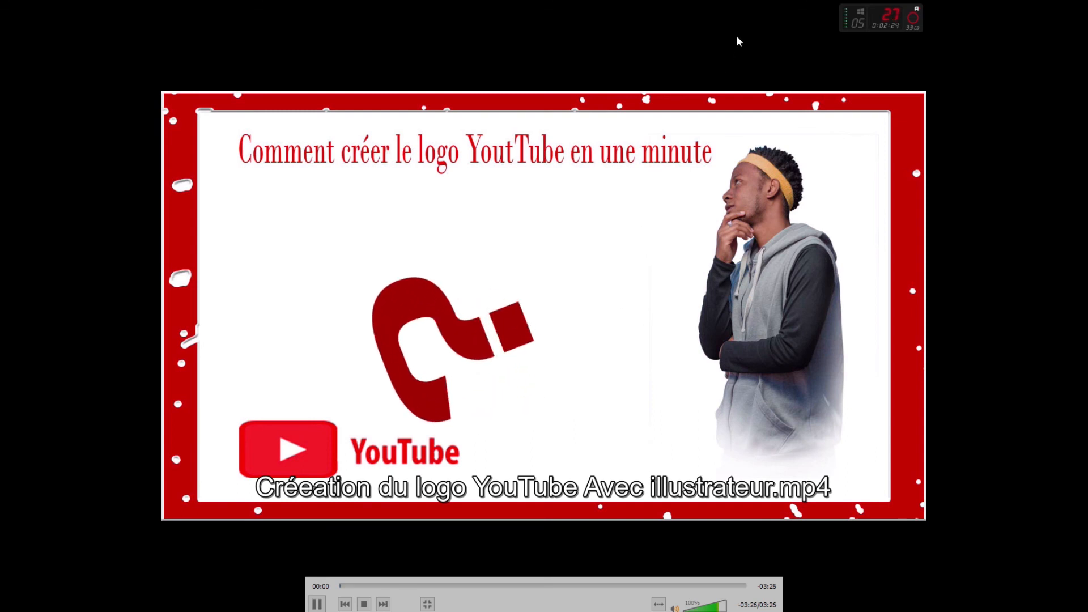
double_click(746, 5)
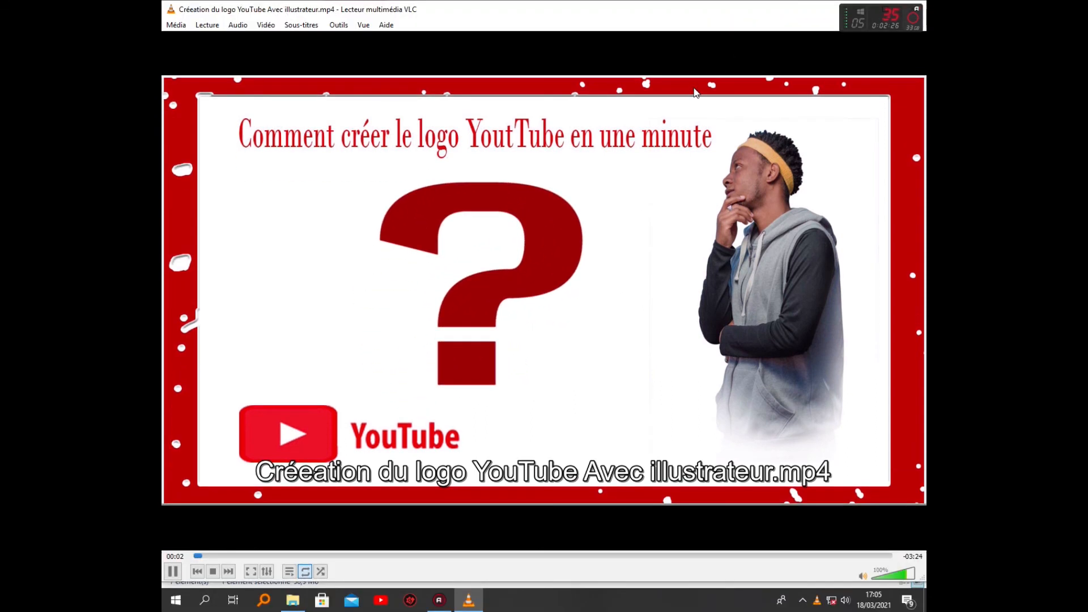